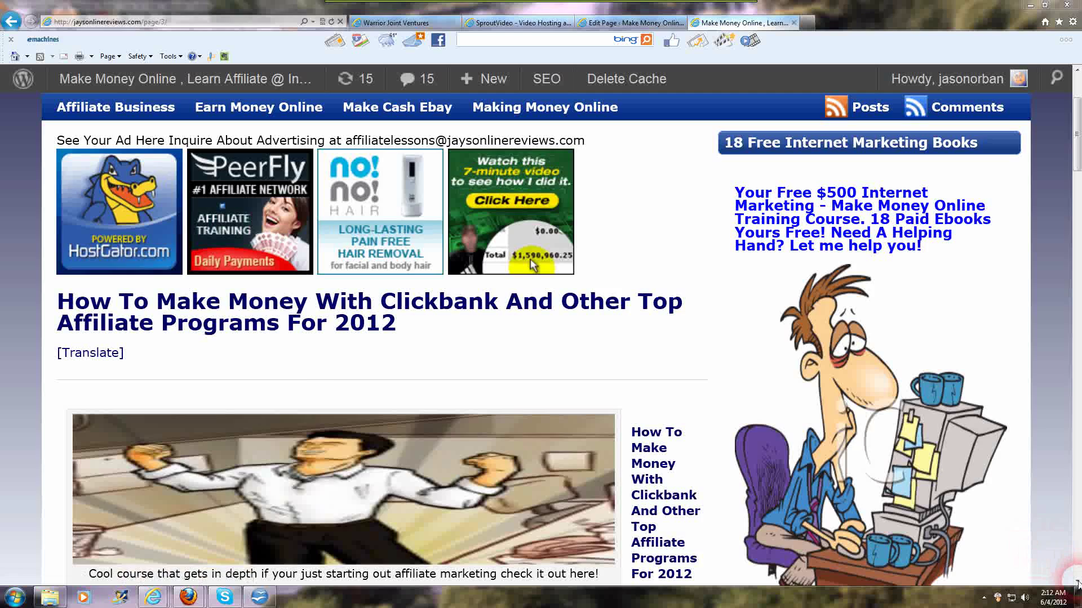
Scroll the blog homepage and open the Clickbank affiliate programs post via its Read more link.
scroll(1077, 583, "down", 5)
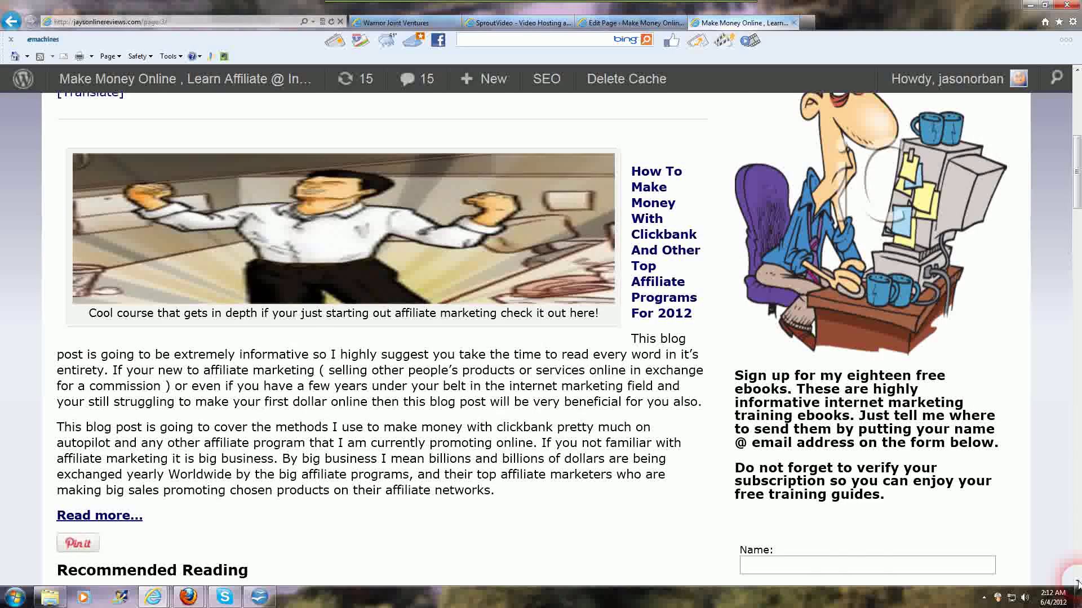
scroll(1077, 584, "up", 3)
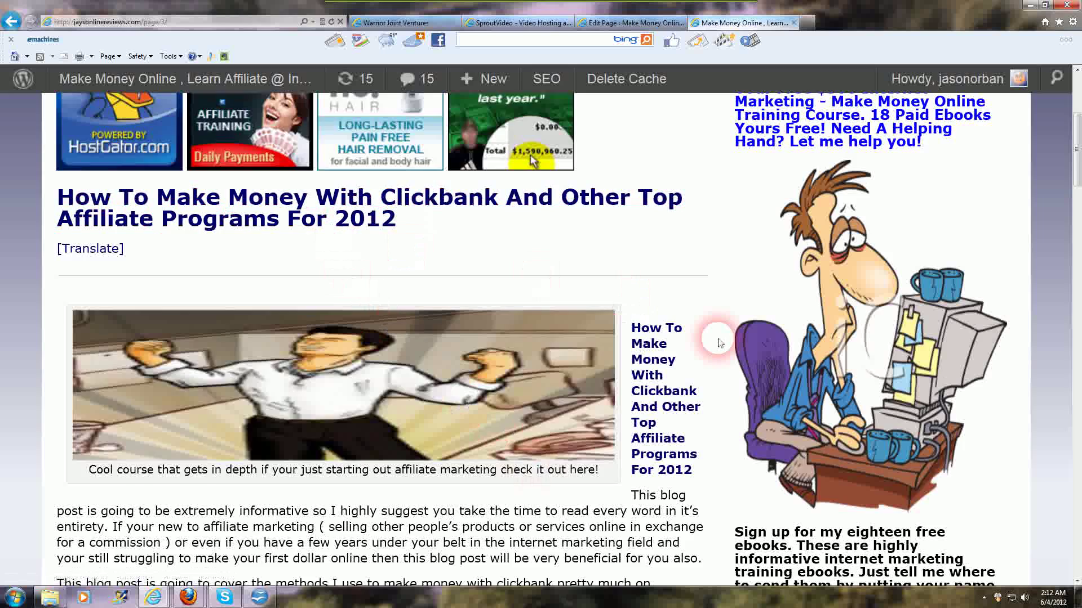
scroll(718, 342, "down", 2)
scroll(718, 343, "down", 2)
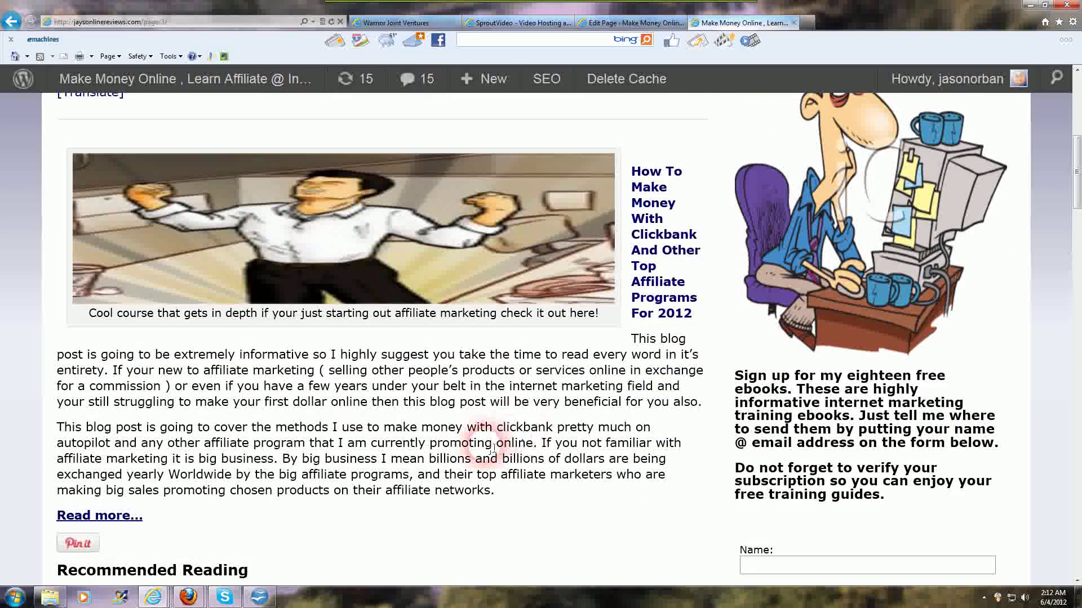
scroll(493, 447, "down", 4)
scroll(611, 367, "up", 5)
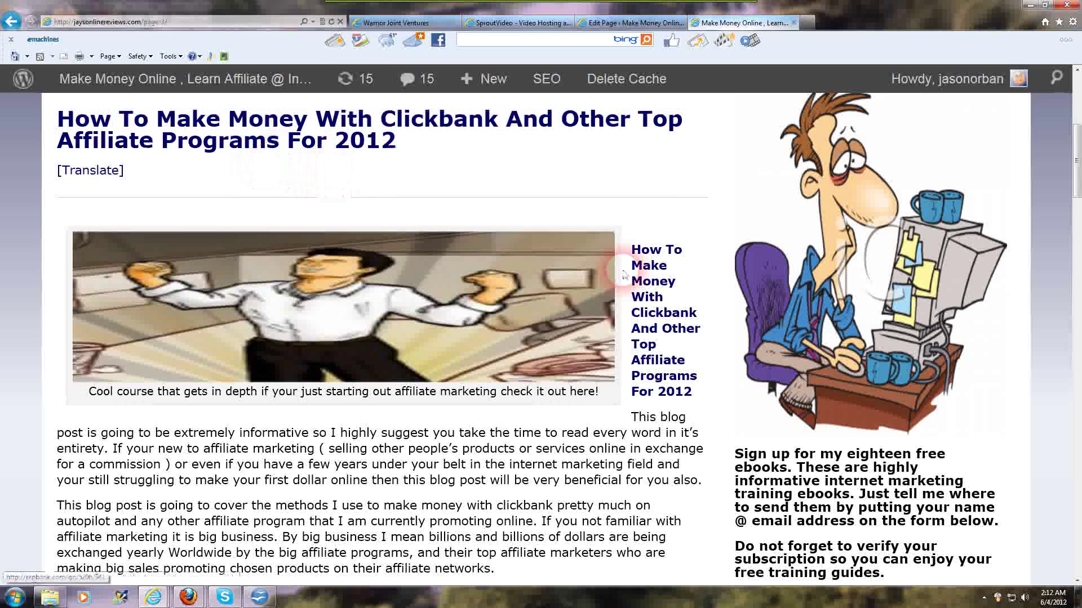
scroll(717, 254, "down", 3)
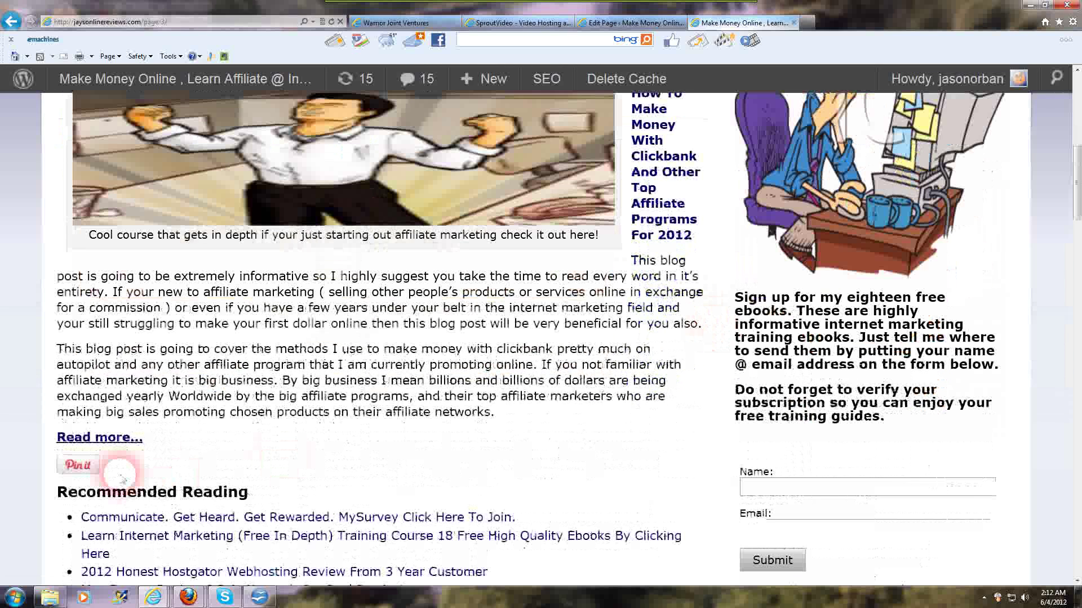
left_click(111, 440)
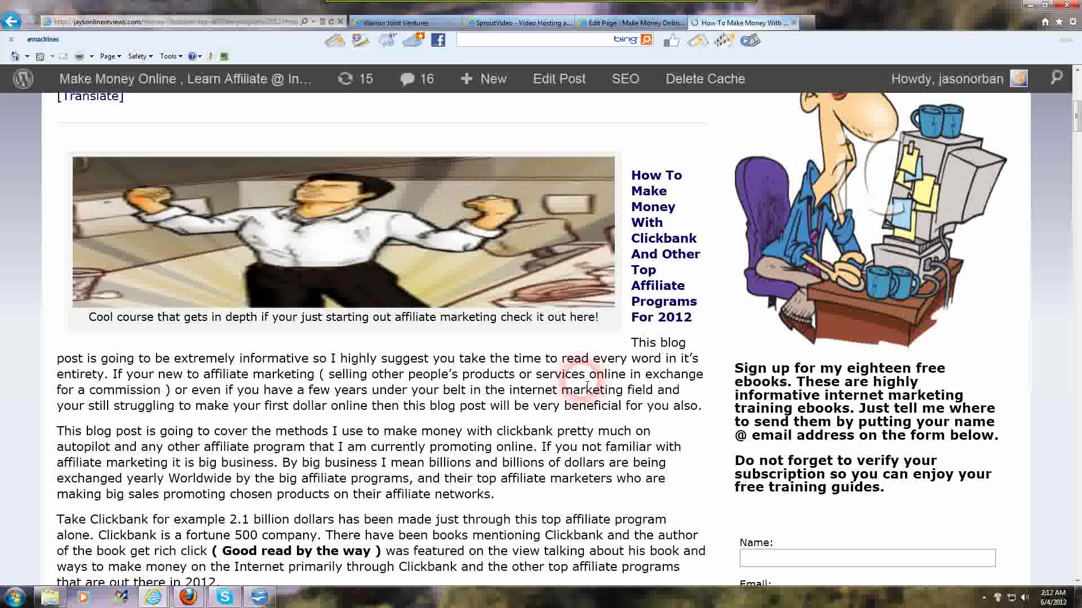
Dismiss the $$$$$ Freebies popup and highlight the Clickbank post's title.
scroll(587, 386, "up", 3)
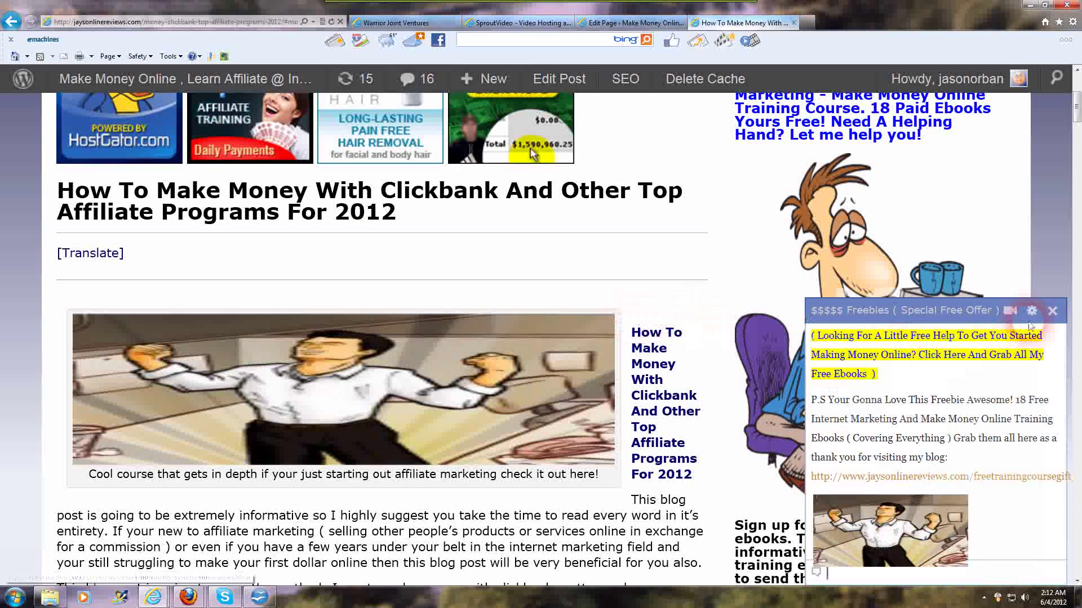
left_click(1052, 312)
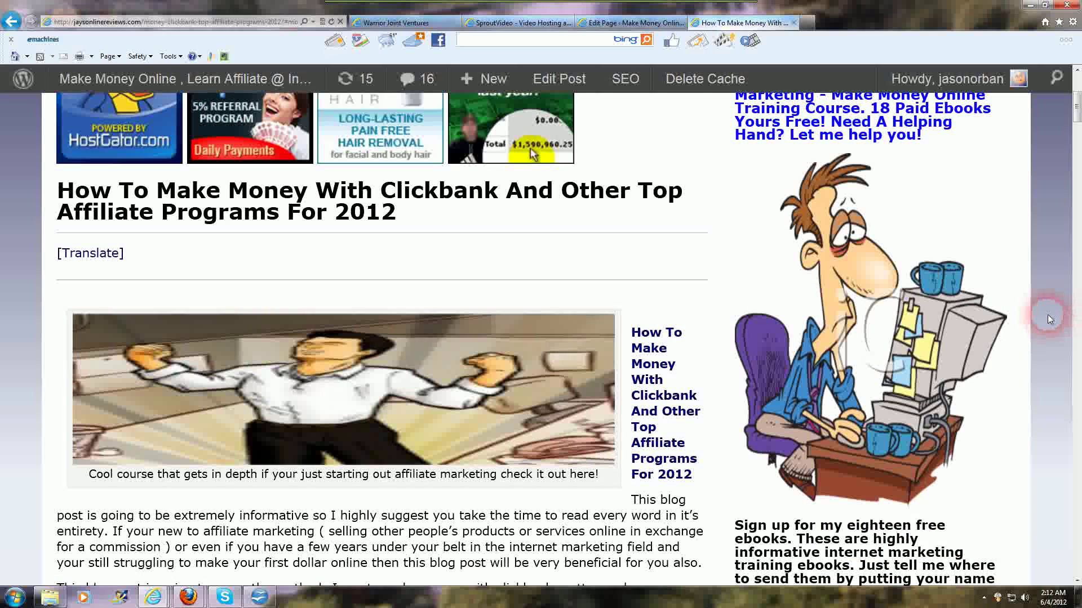
left_click(648, 461)
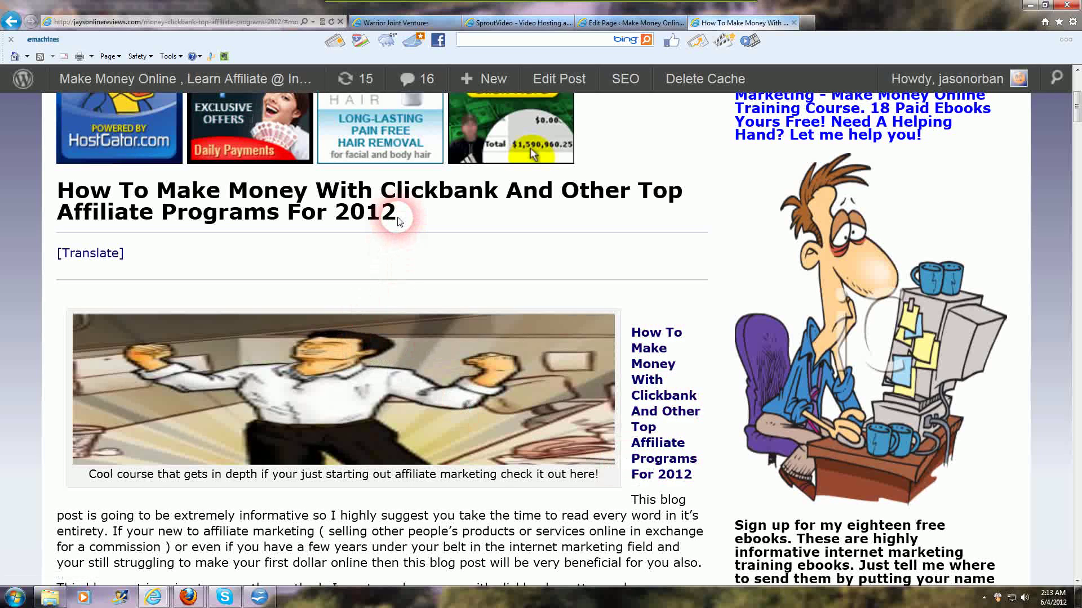
left_click_drag(396, 220, 86, 196)
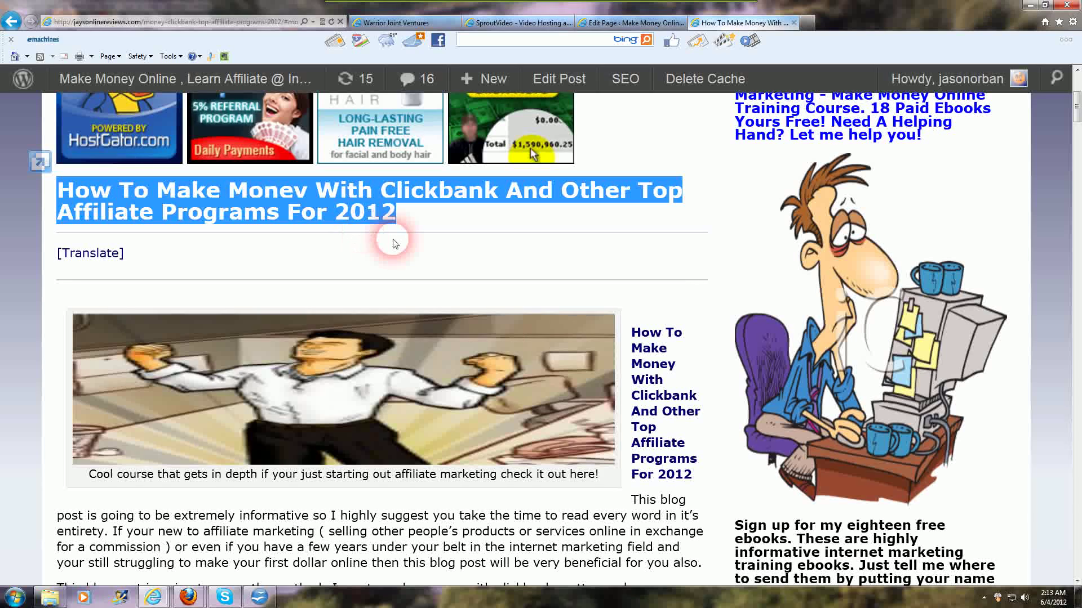
scroll(707, 418, "down", 3)
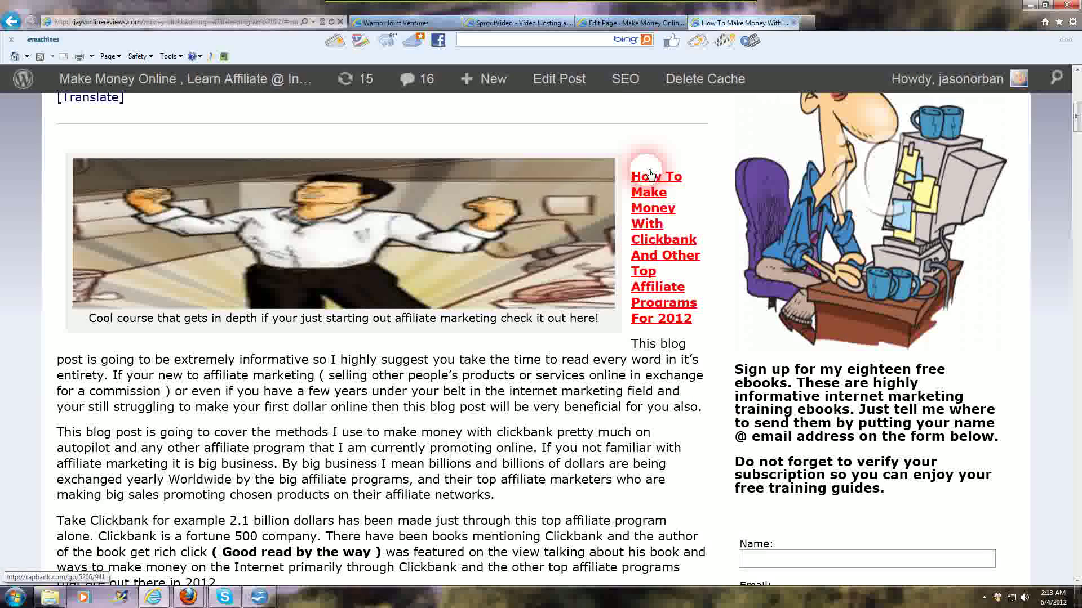
Select the post text from its top image down to the end of the email-list paragraph.
left_click_drag(634, 148, 589, 375)
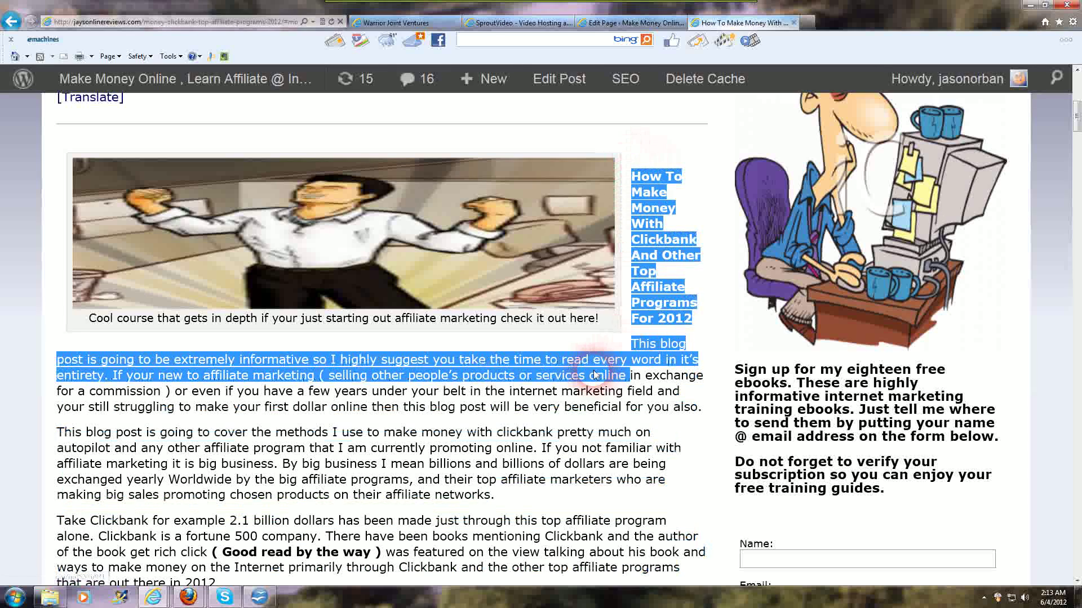
left_click(200, 138)
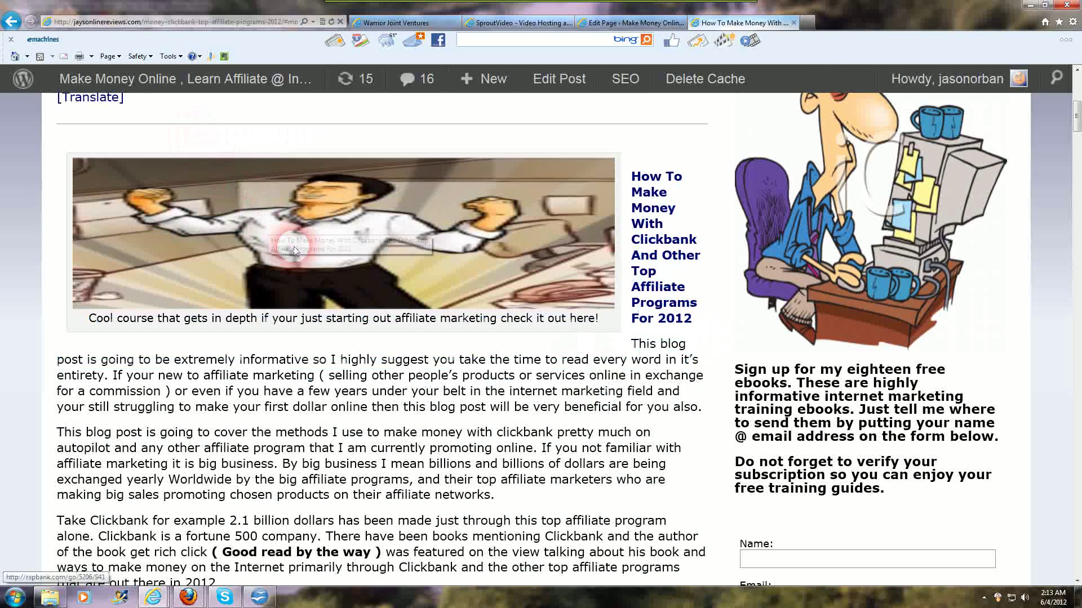
left_click_drag(398, 301, 569, 418)
scroll(495, 427, "down", 3)
scroll(495, 427, "down", 4)
scroll(492, 427, "down", 3)
scroll(492, 426, "down", 8)
scroll(486, 426, "down", 5)
scroll(495, 428, "down", 4)
scroll(496, 429, "down", 5)
scroll(496, 429, "down", 1)
scroll(496, 429, "down", 3)
scroll(495, 426, "down", 1)
scroll(548, 447, "down", 3)
scroll(565, 415, "up", 3)
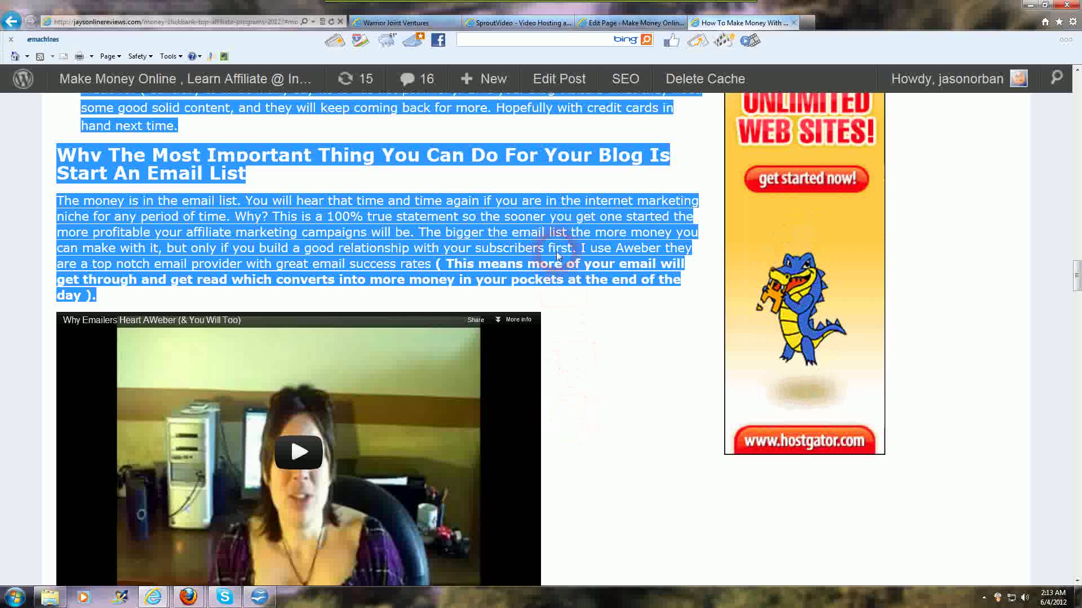
Copy the selected blog post text to the clipboard.
right_click(557, 255)
left_click(577, 276)
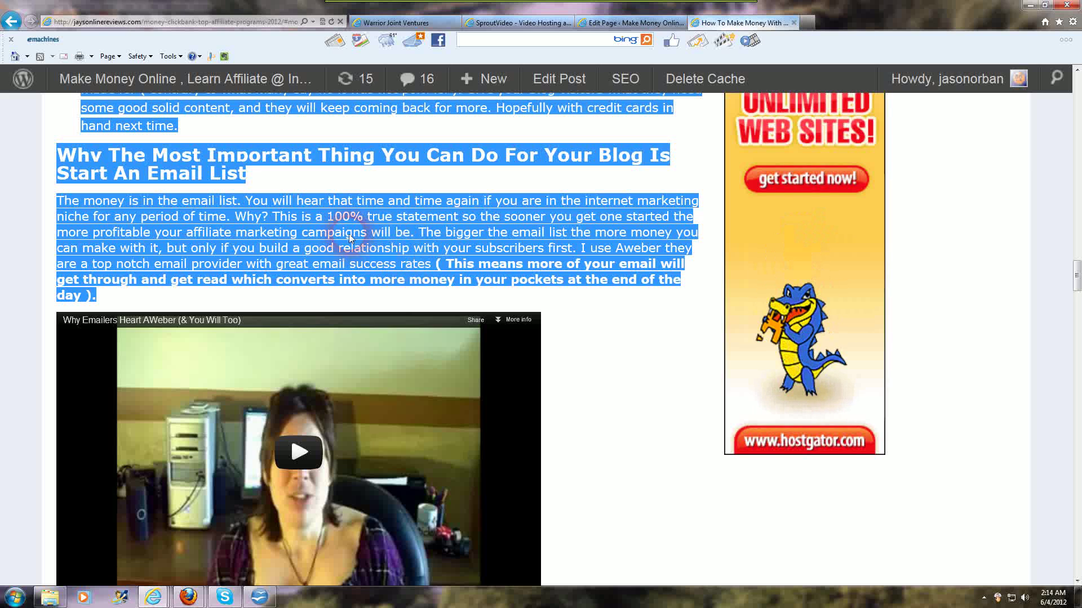
scroll(648, 407, "up", 2)
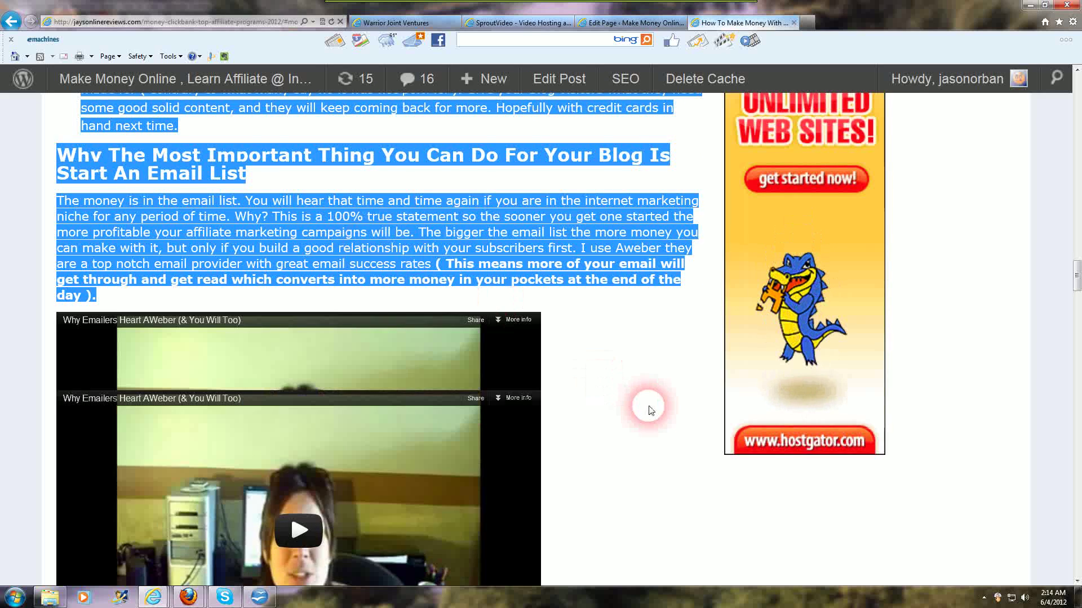
scroll(648, 407, "up", 2)
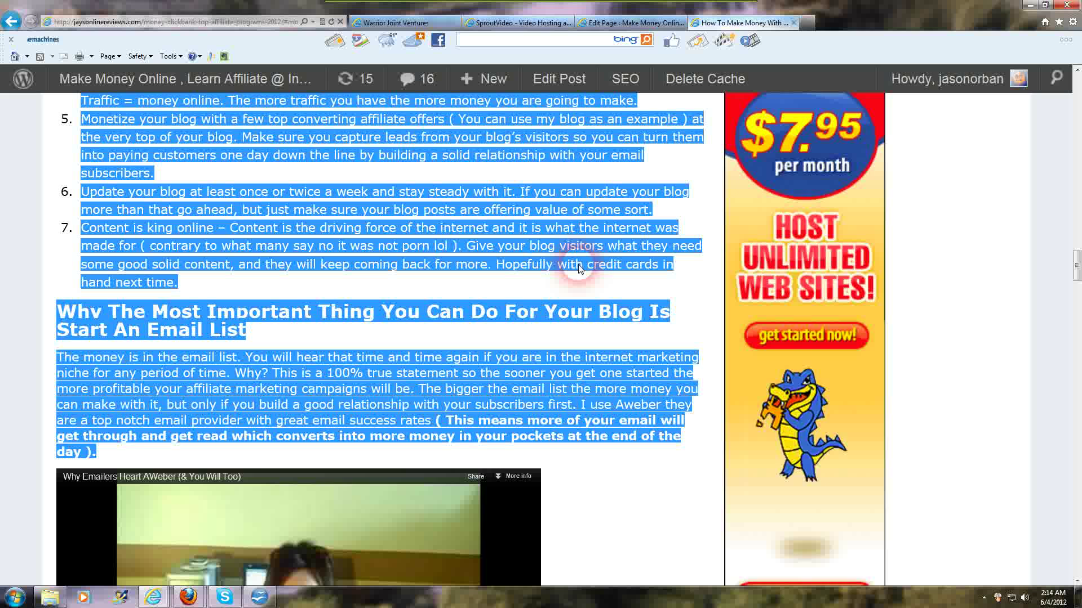
Minimize Internet Explorer and Firefox, then start a new Writer text document from the Start Center.
left_click(1029, 7)
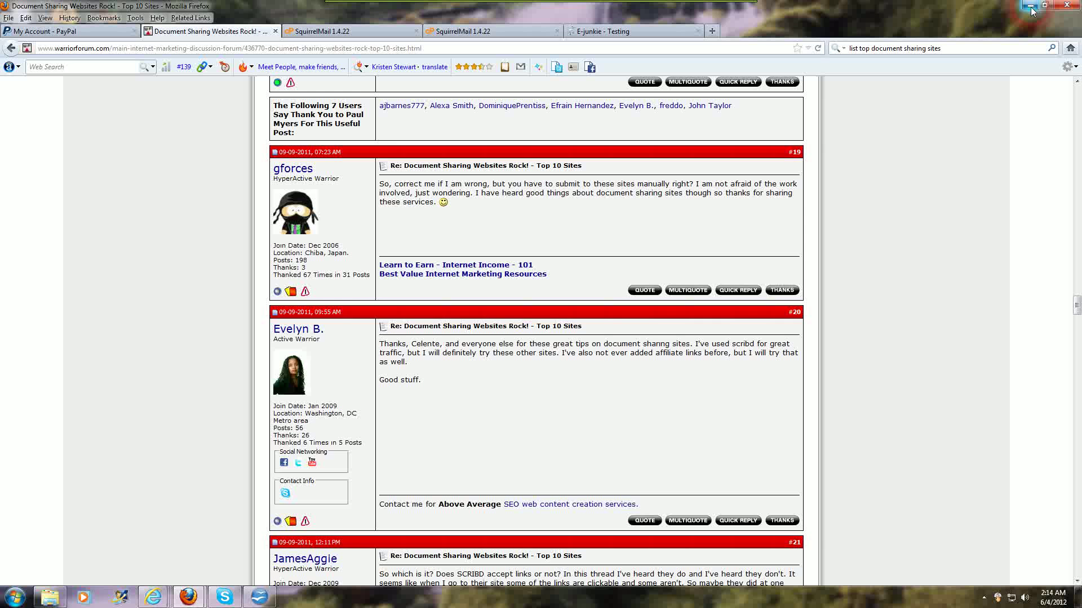
left_click(1030, 5)
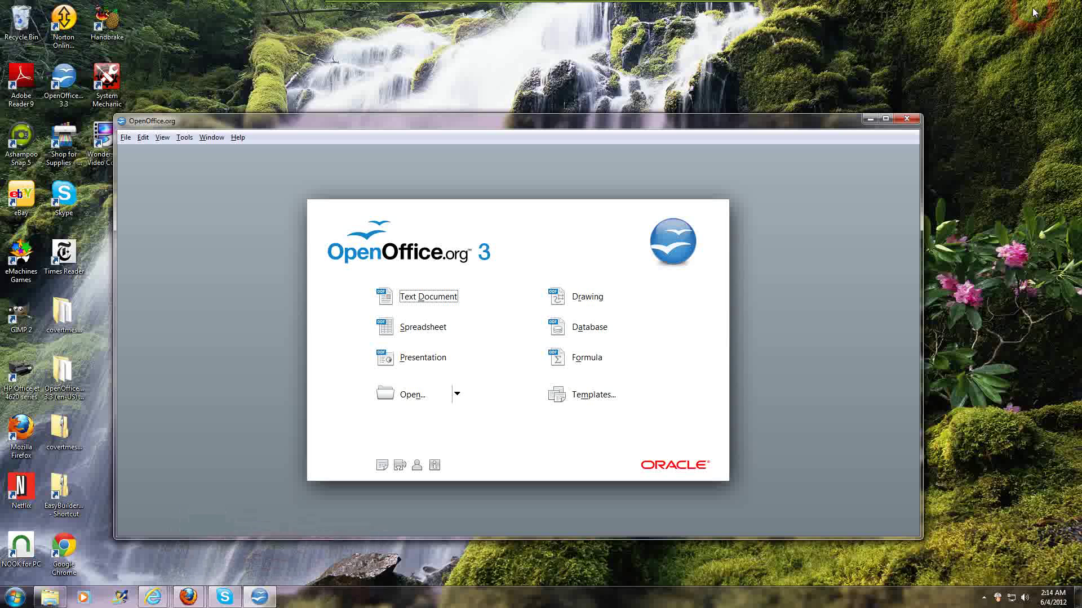
left_click(425, 299)
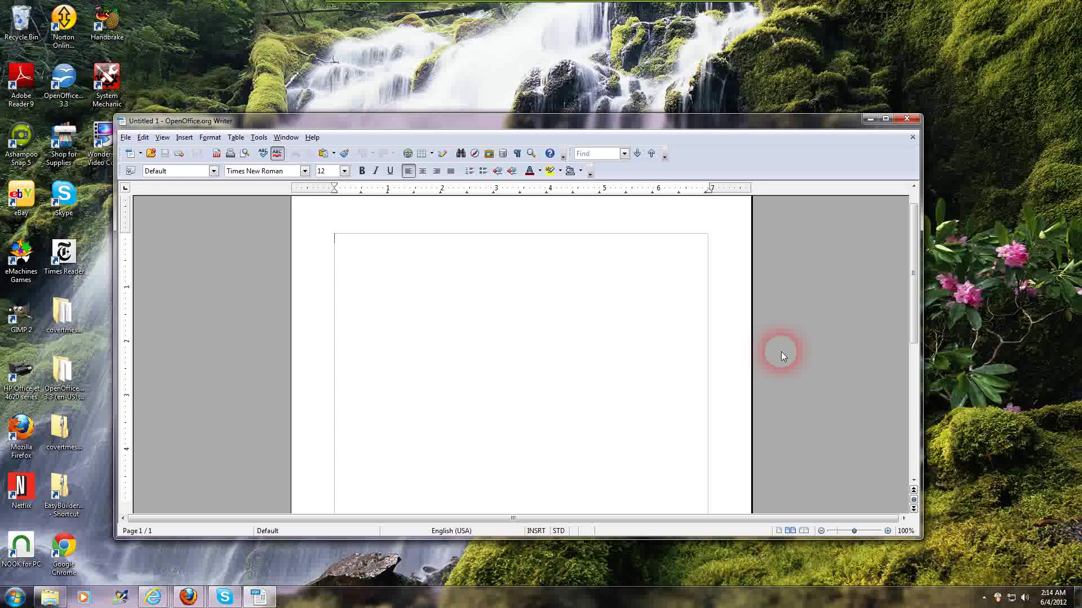
Paste the copied Clickbank post into Untitled 1 and scroll back to the top of page 1.
right_click(349, 250)
left_click(343, 247)
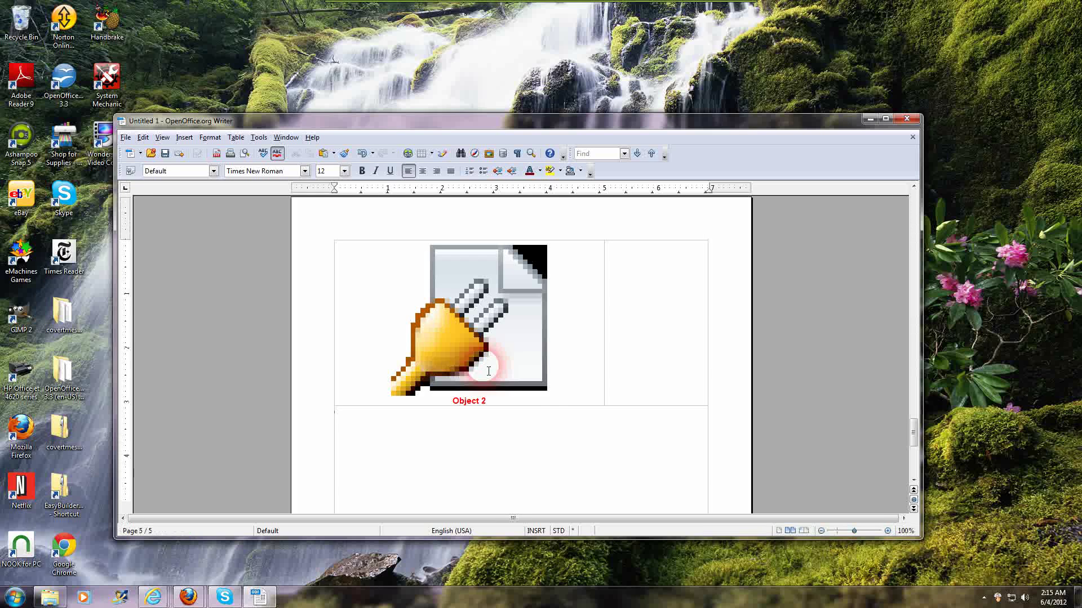
scroll(565, 421, "up", 2)
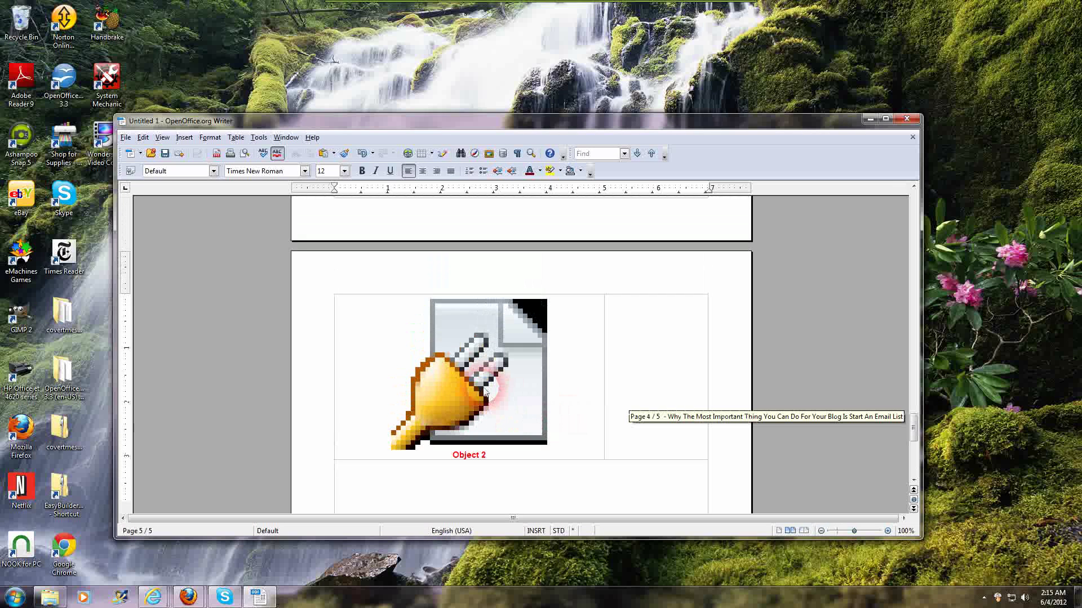
scroll(582, 419, "up", 7)
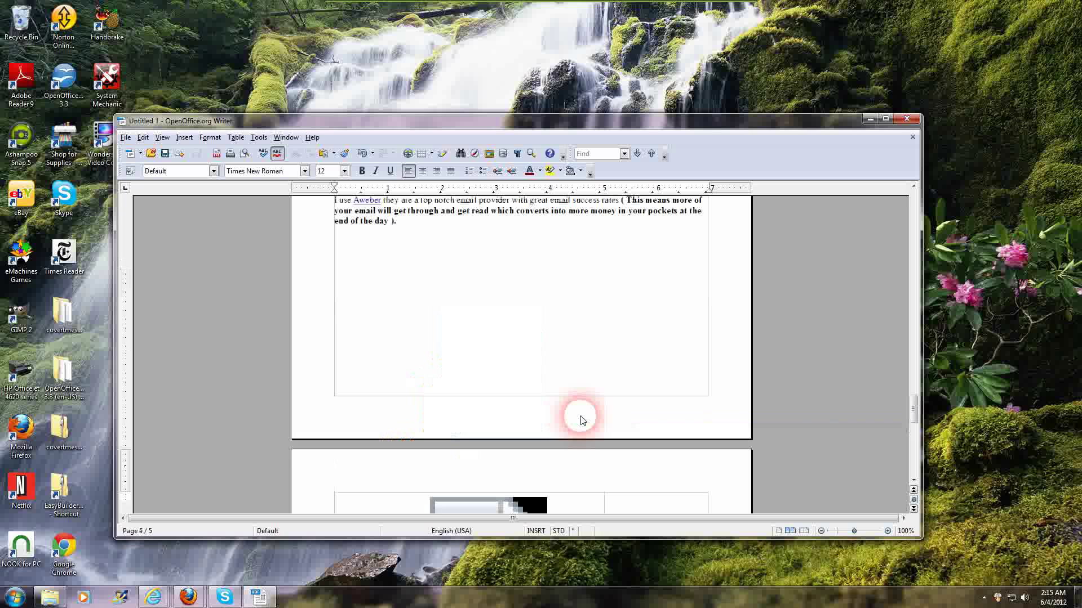
scroll(581, 418, "up", 7)
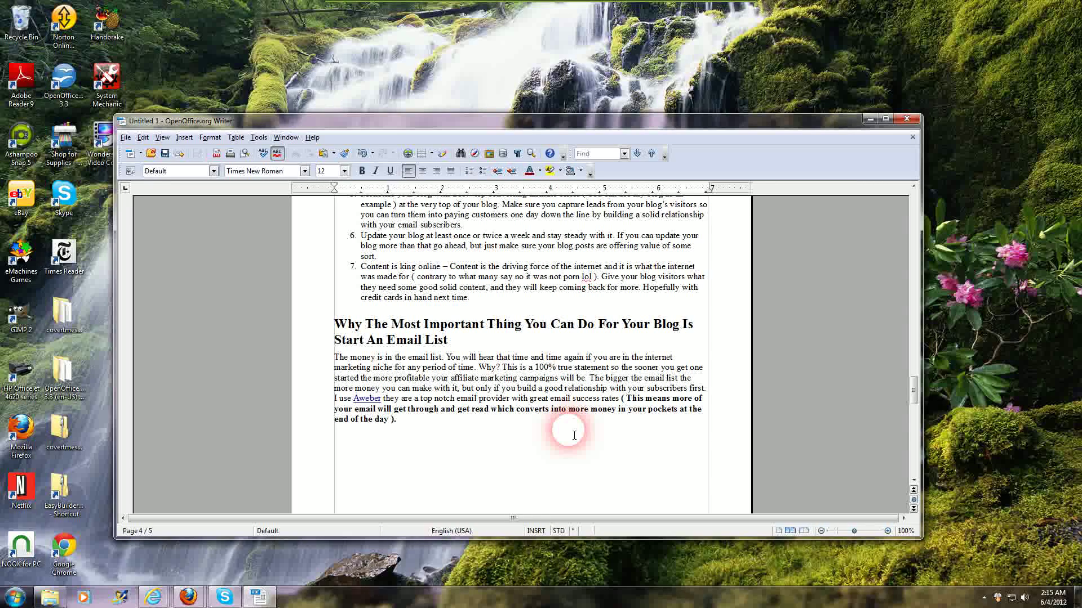
scroll(574, 435, "up", 15)
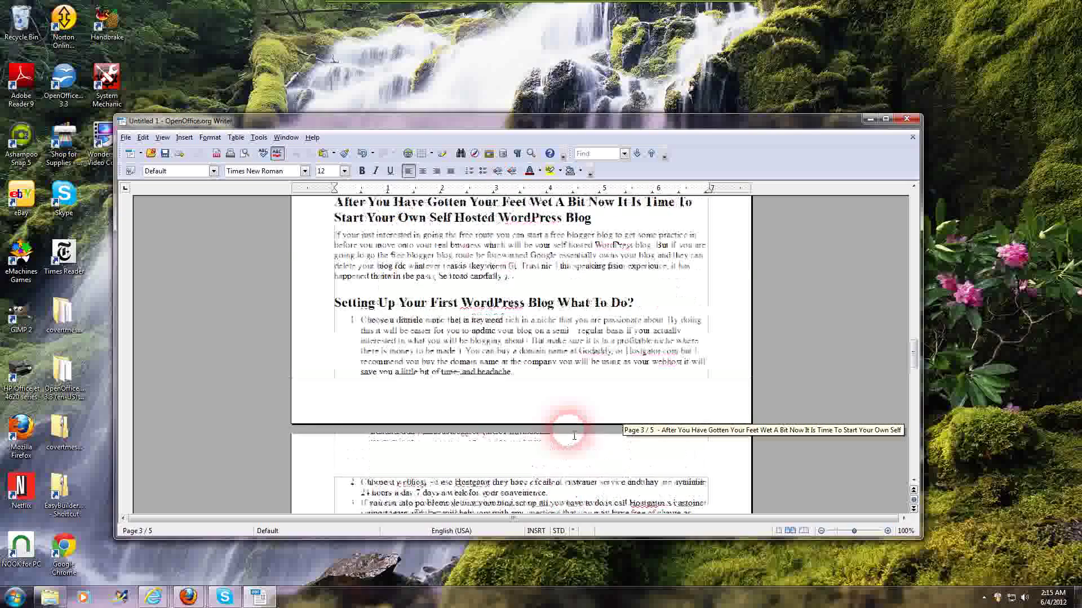
scroll(574, 436, "up", 5)
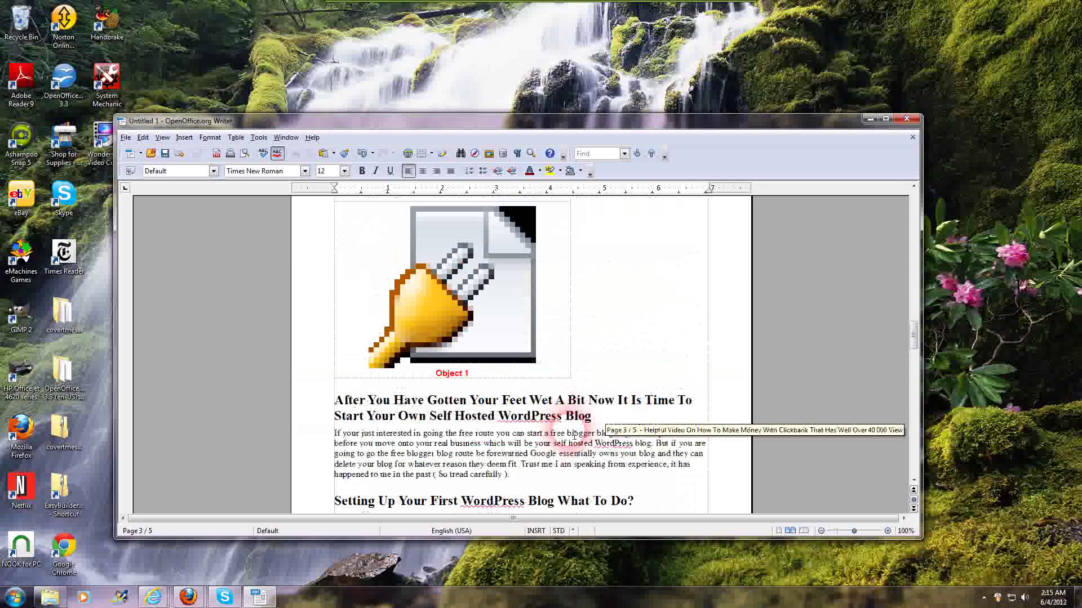
scroll(574, 435, "up", 10)
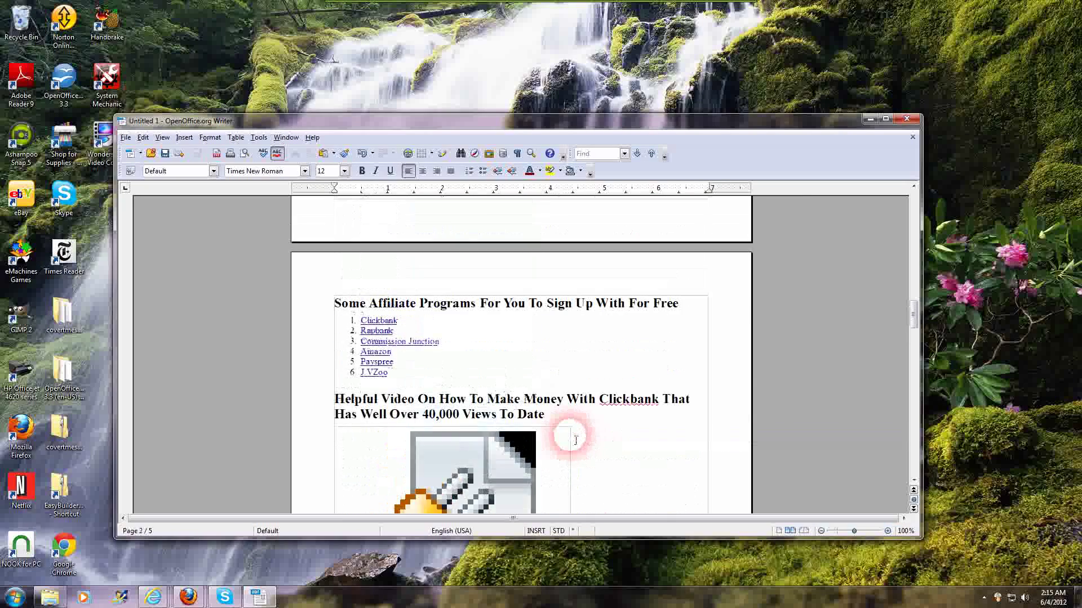
scroll(599, 421, "up", 10)
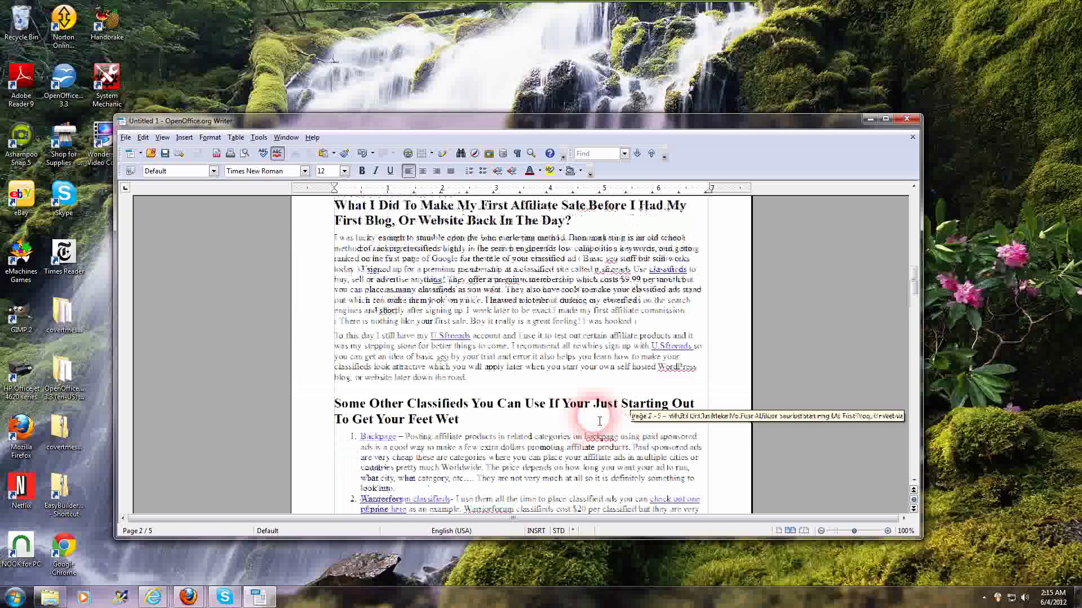
scroll(599, 422, "up", 15)
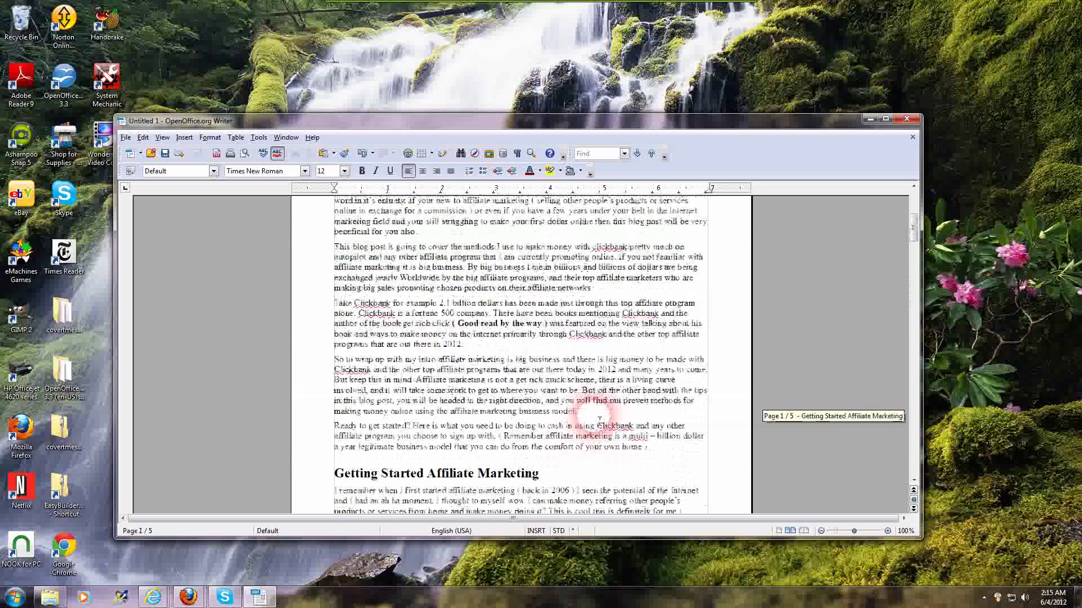
scroll(596, 417, "up", 1)
scroll(729, 415, "down", 2)
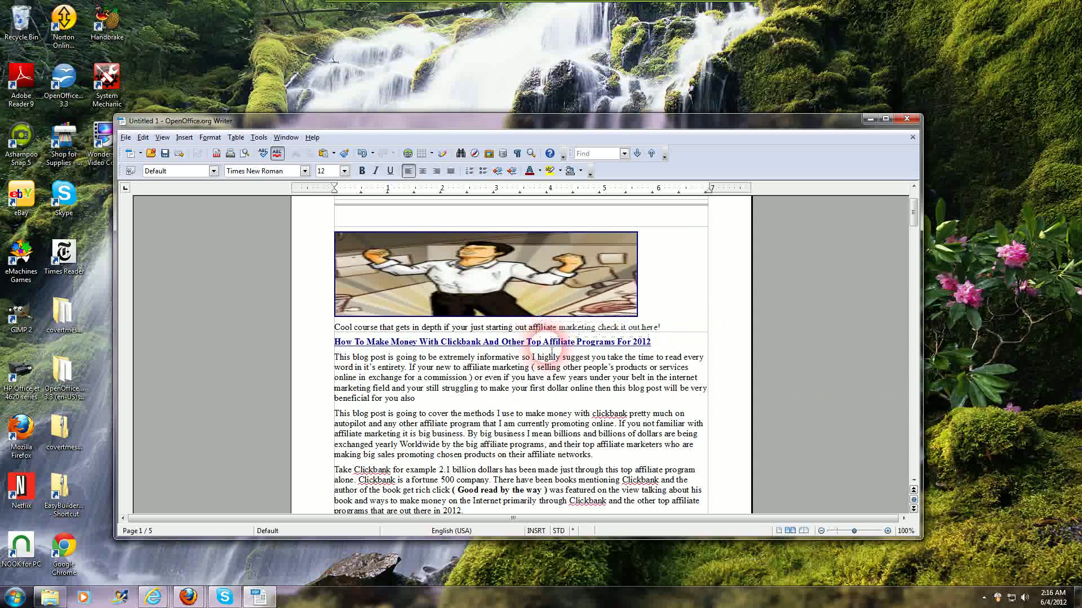
scroll(610, 407, "down", 1)
scroll(611, 406, "down", 2)
scroll(610, 407, "up", 2)
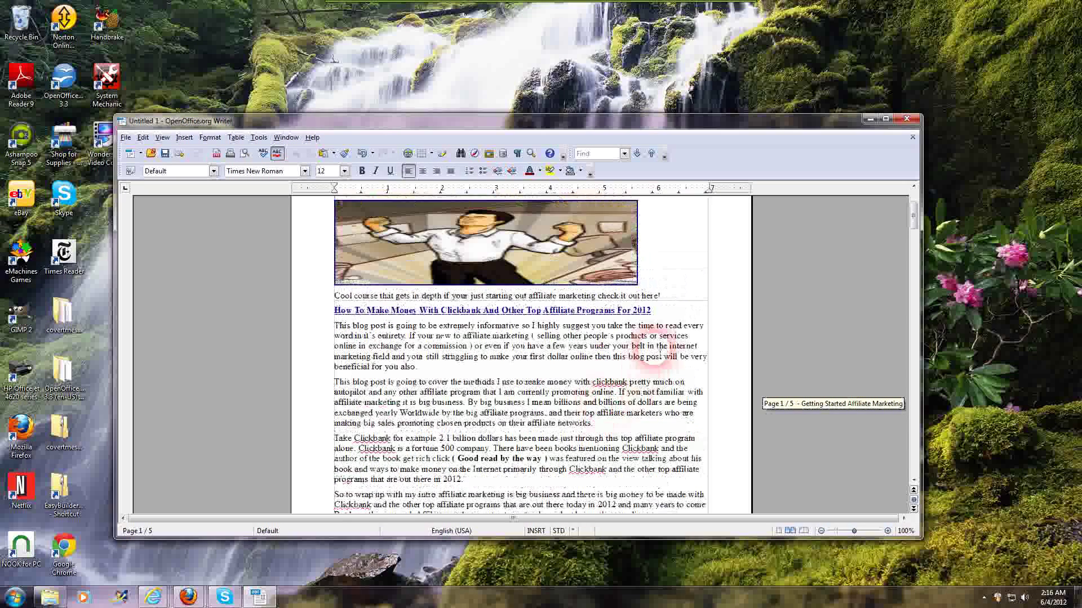
left_click(669, 302)
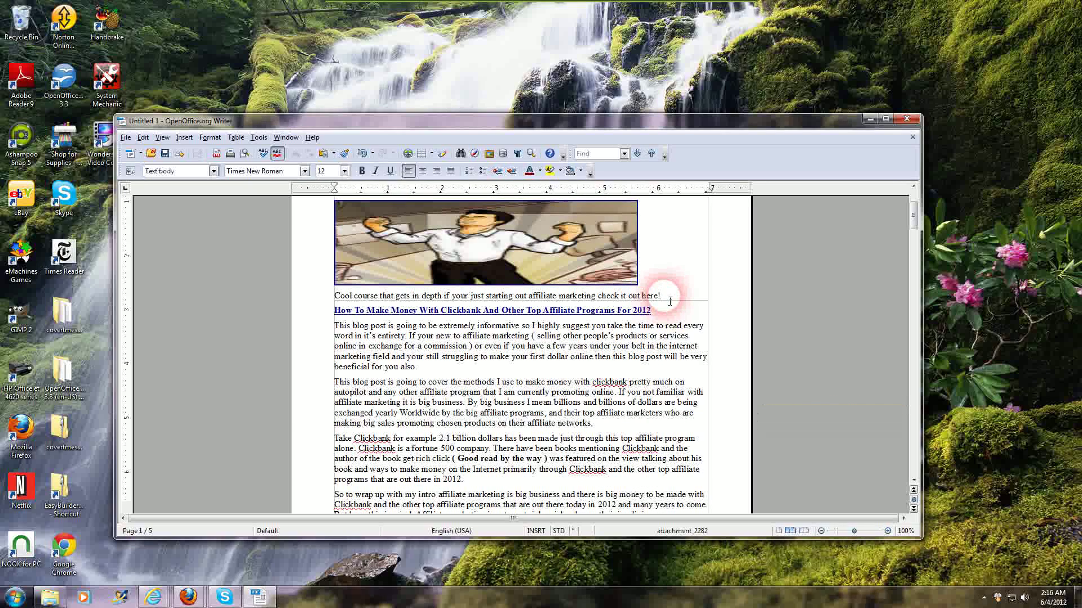
key("Return")
key("Return")
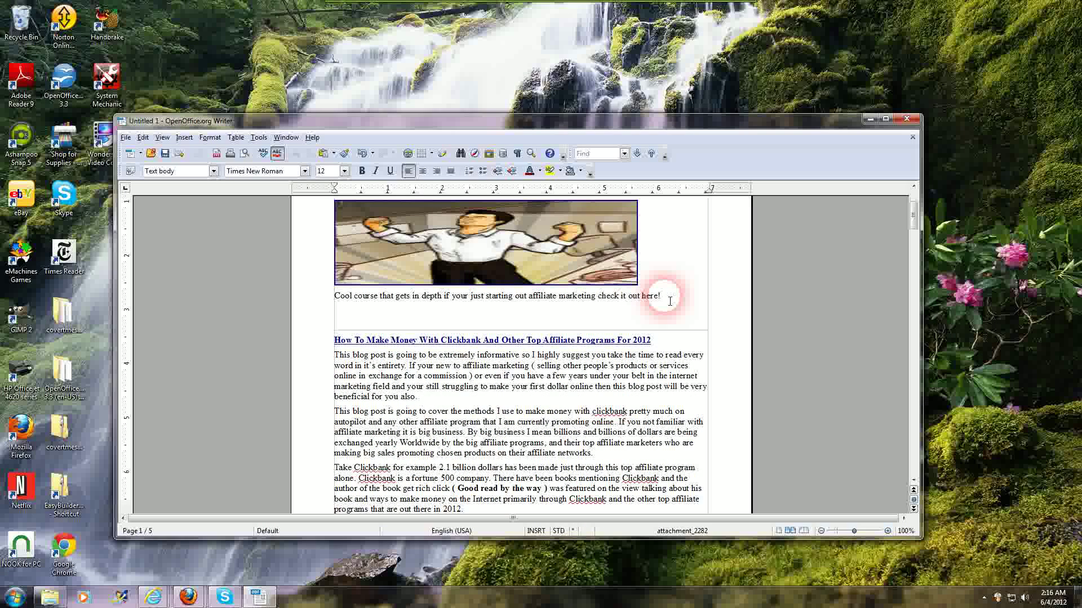
key("Caps_Lock")
type("Vi")
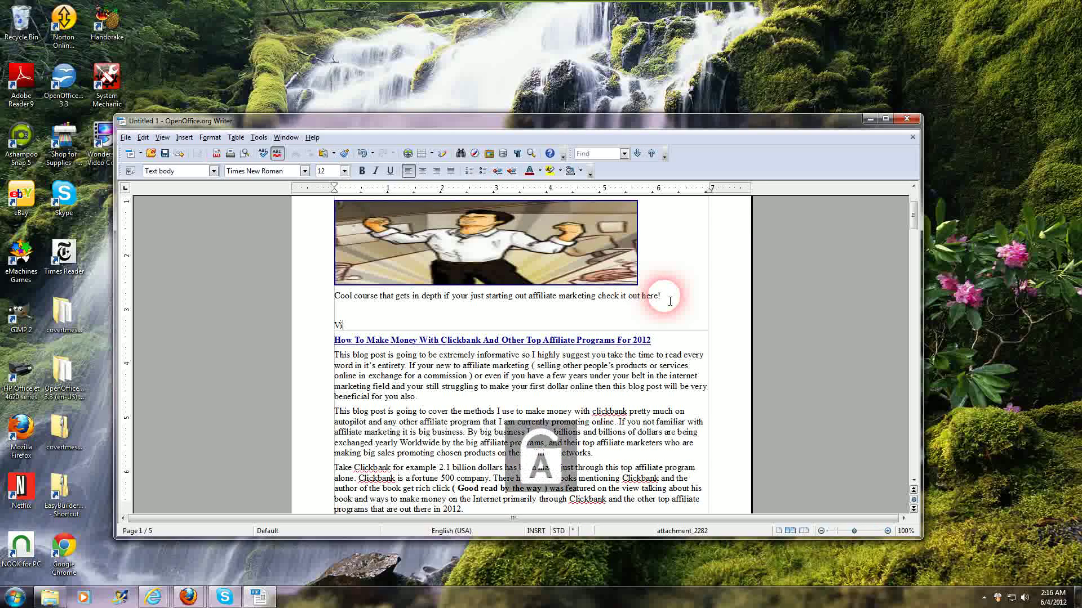
type("sit h")
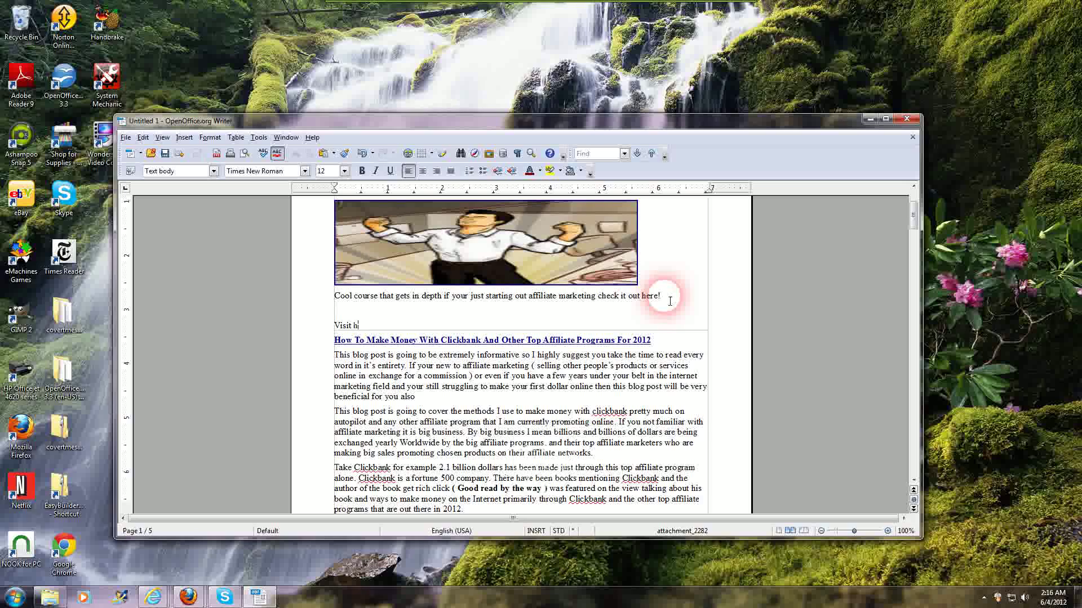
type("ttp://www.yoursite.")
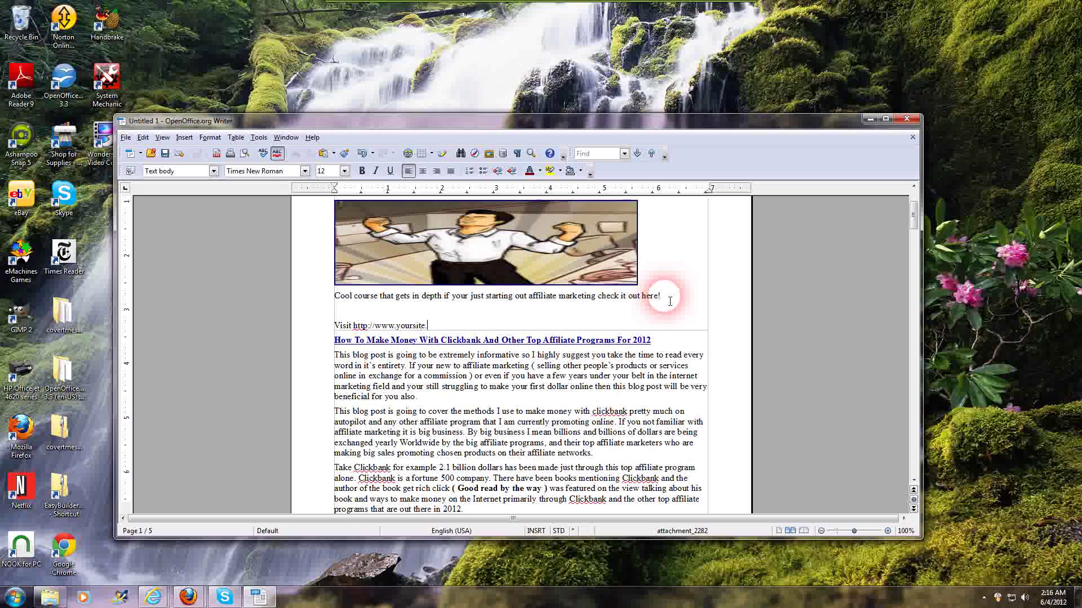
type("com and g")
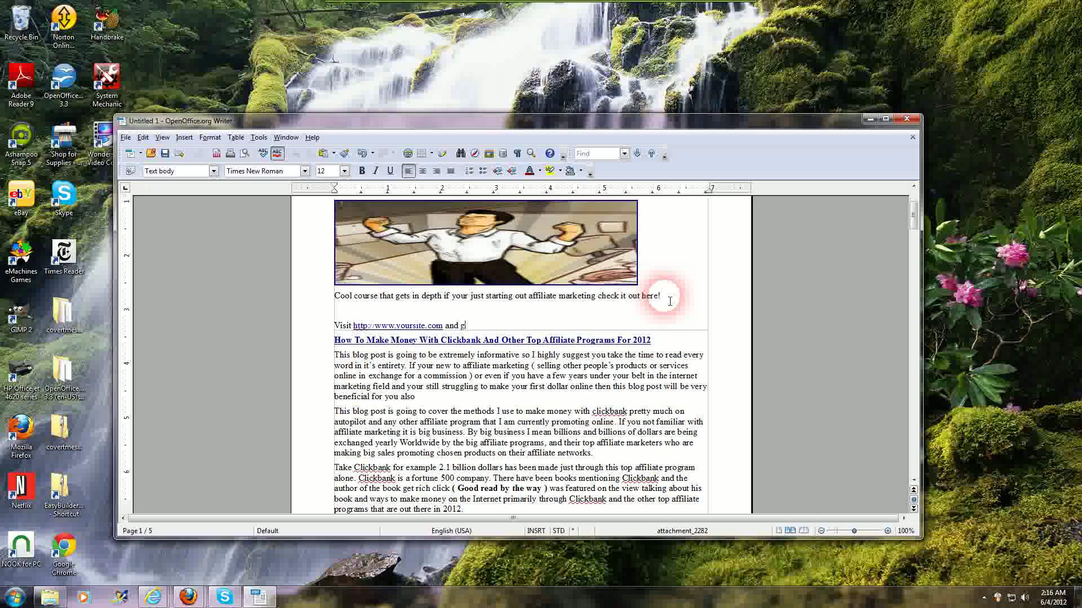
type("rab your")
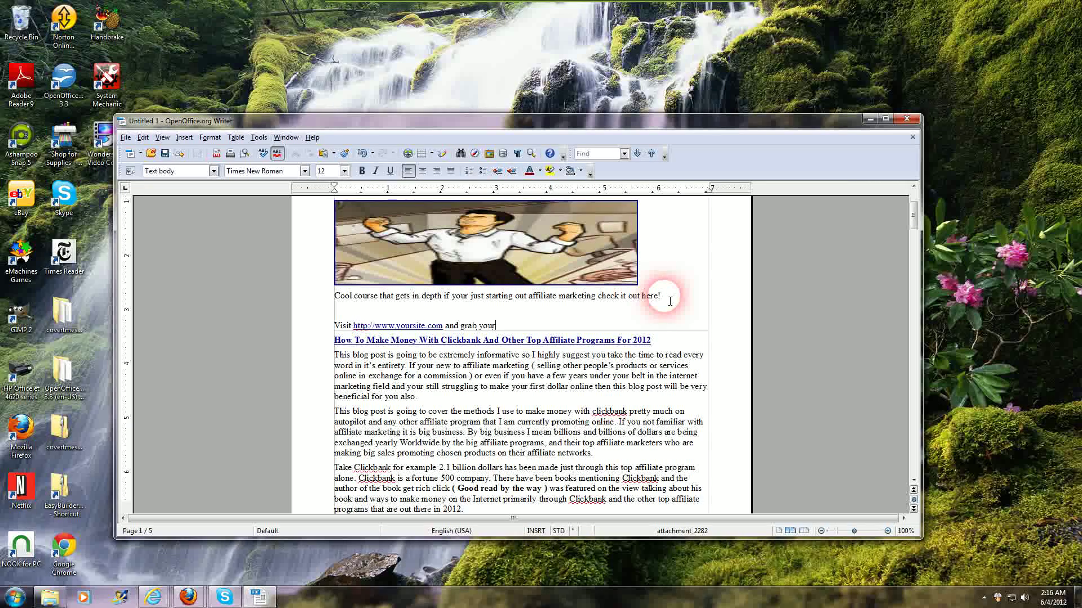
type(" free ebok")
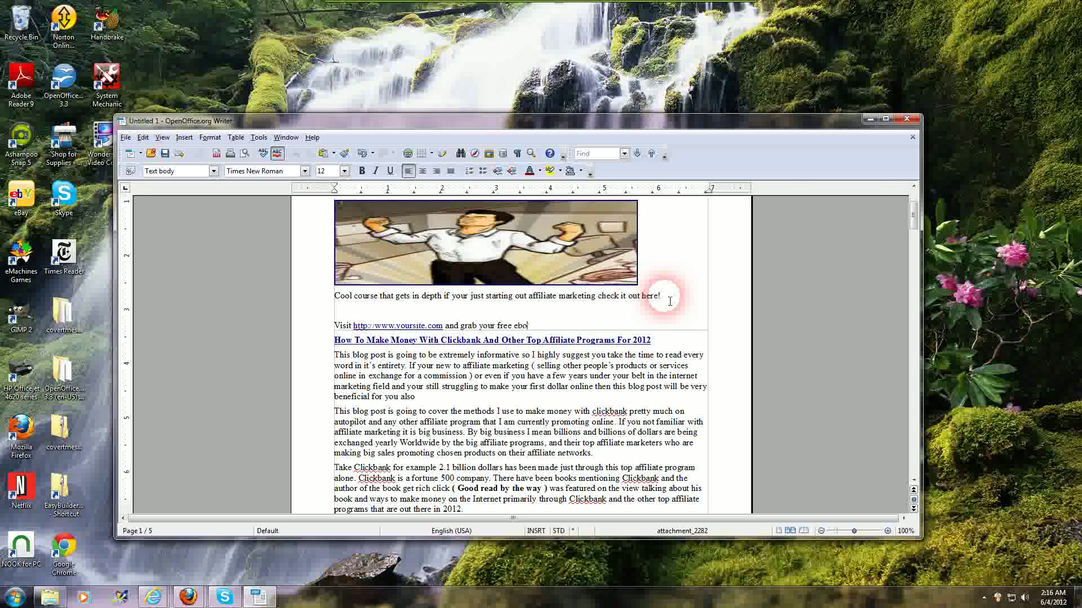
key("BackSpace")
type("ok")
key("BackSpace")
type("on interent")
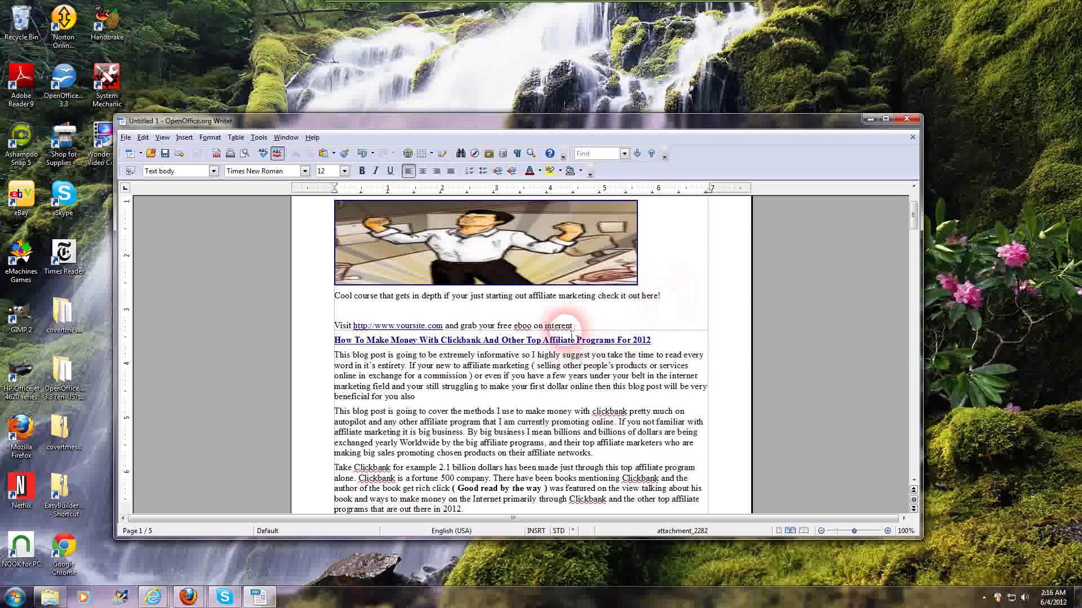
left_click_drag(561, 327, 582, 329)
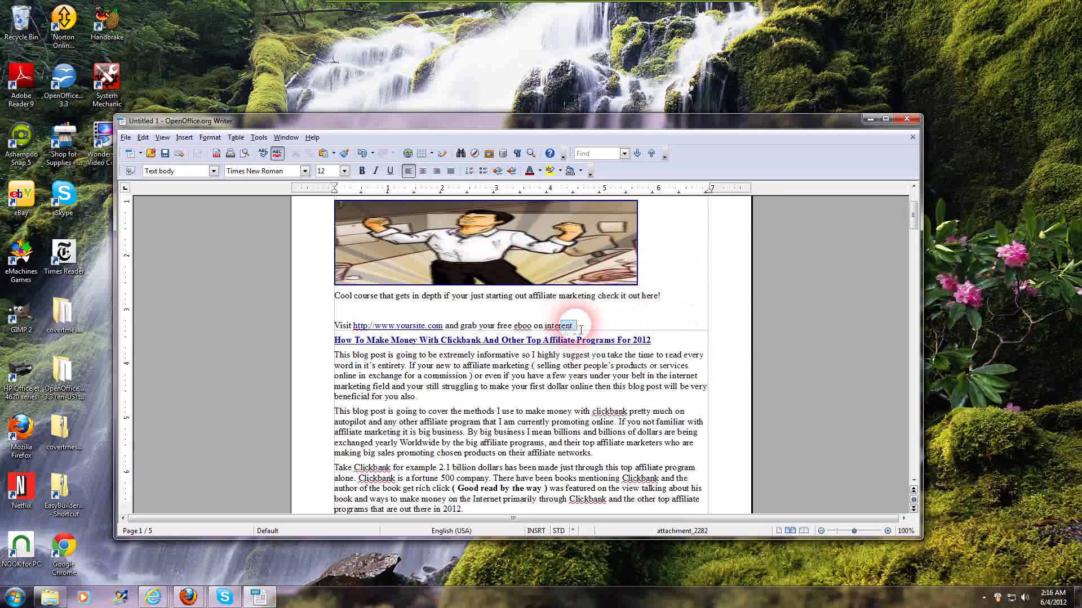
type("net marketing")
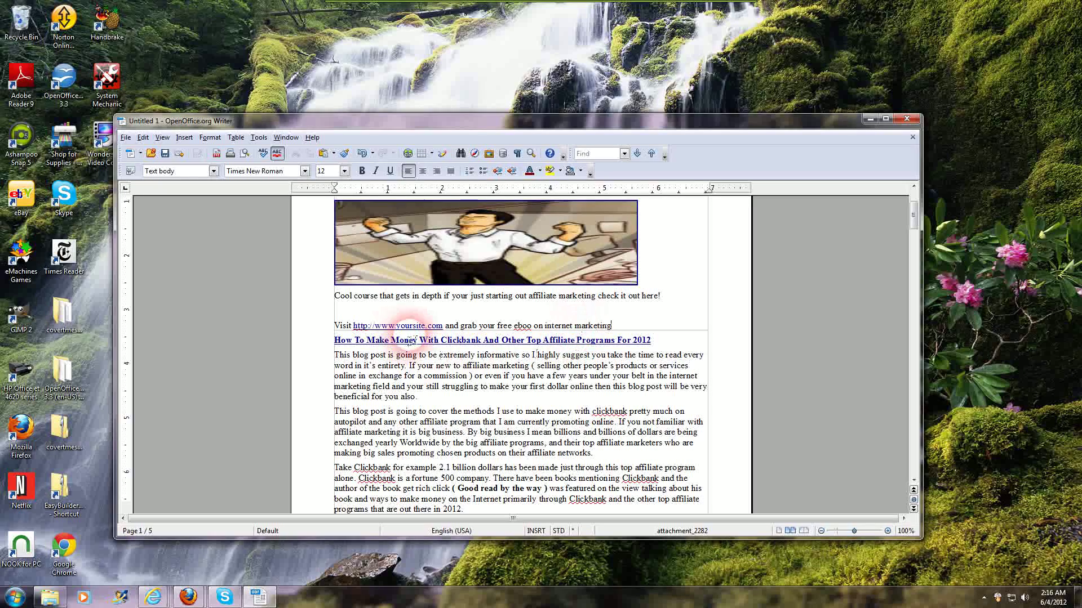
Activate the yoursite.com link and end the 'beneficial for you also' paragraph with a period.
left_click(445, 326)
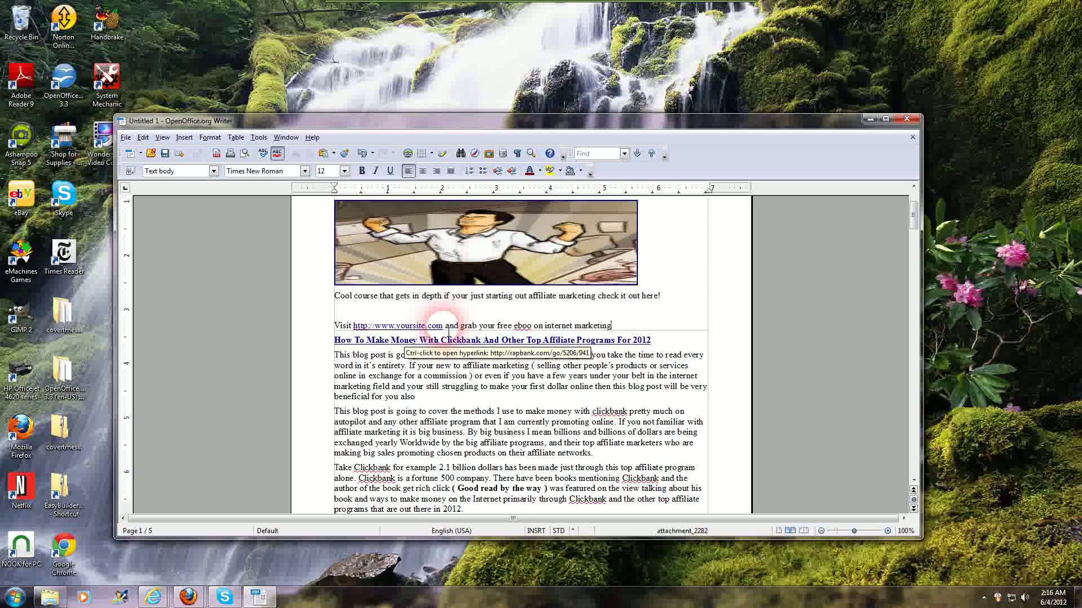
left_click(473, 397)
type(".")
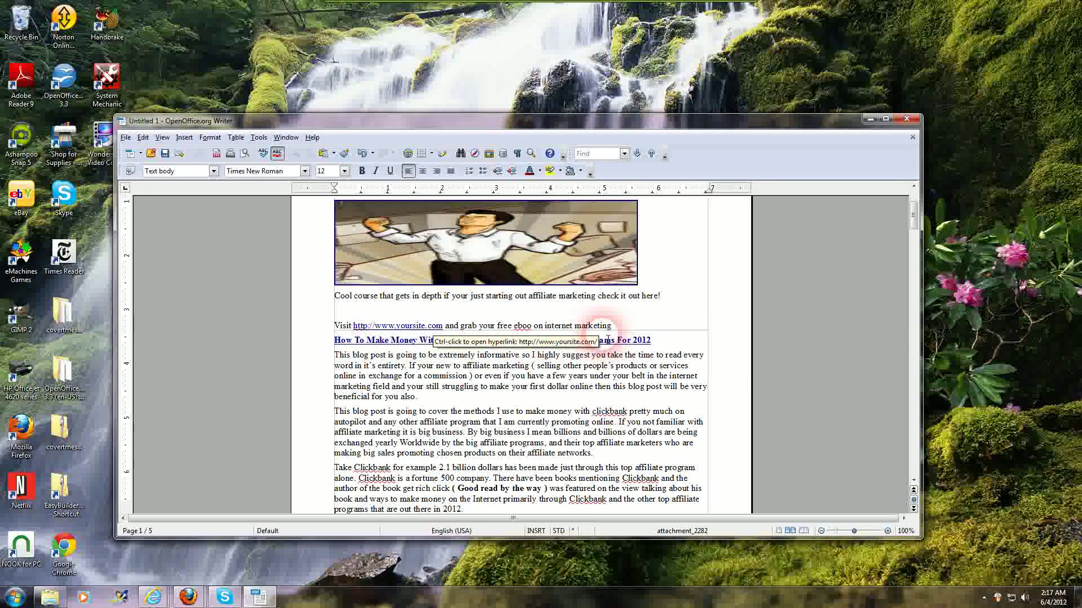
scroll(728, 368, "down", 2)
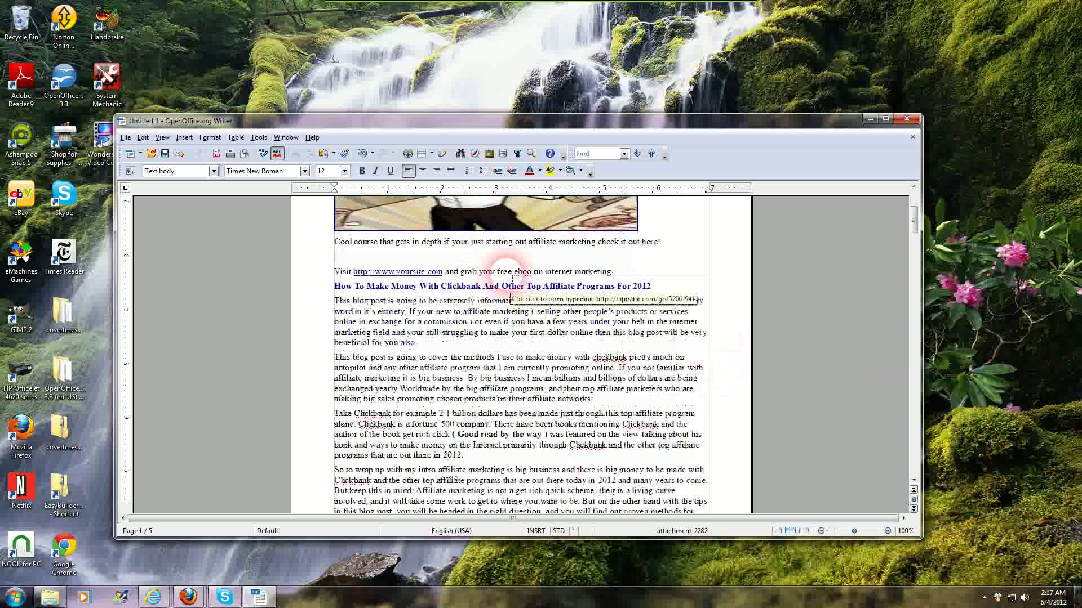
scroll(527, 366, "down", 6)
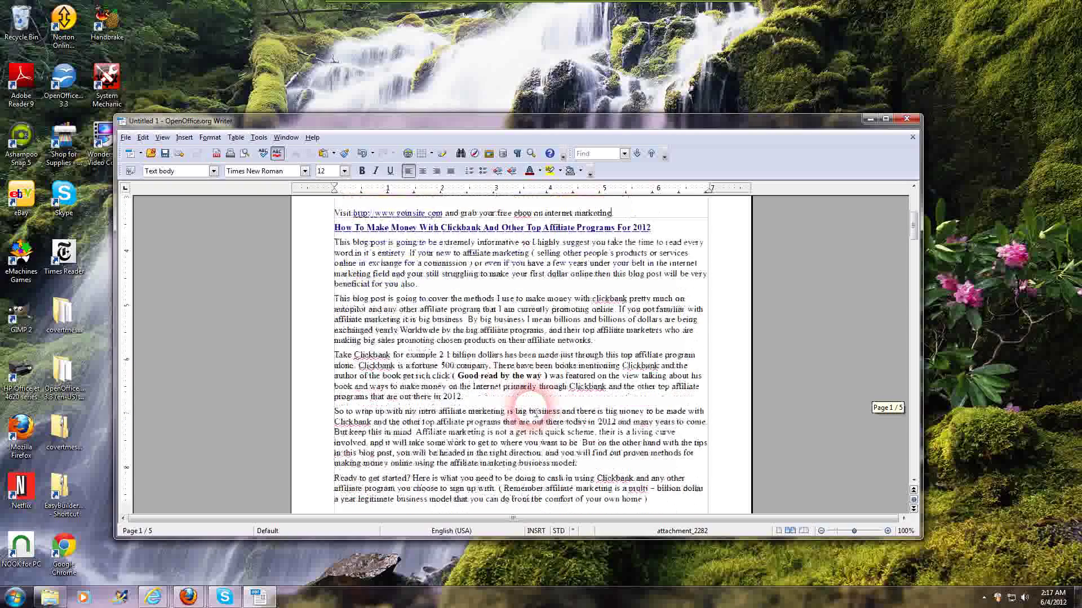
scroll(537, 413, "down", 12)
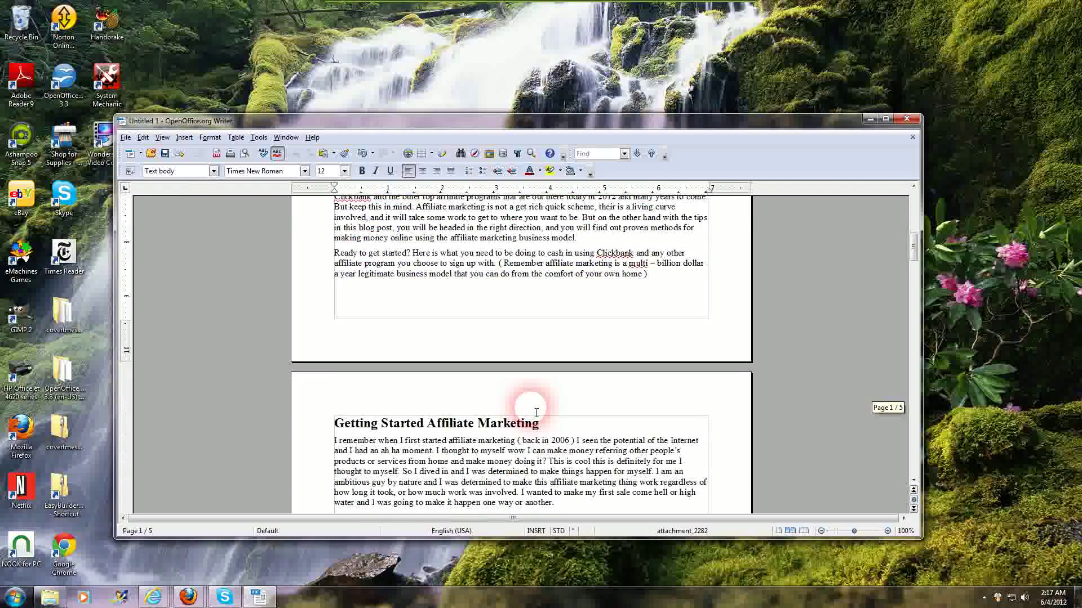
scroll(536, 414, "down", 7)
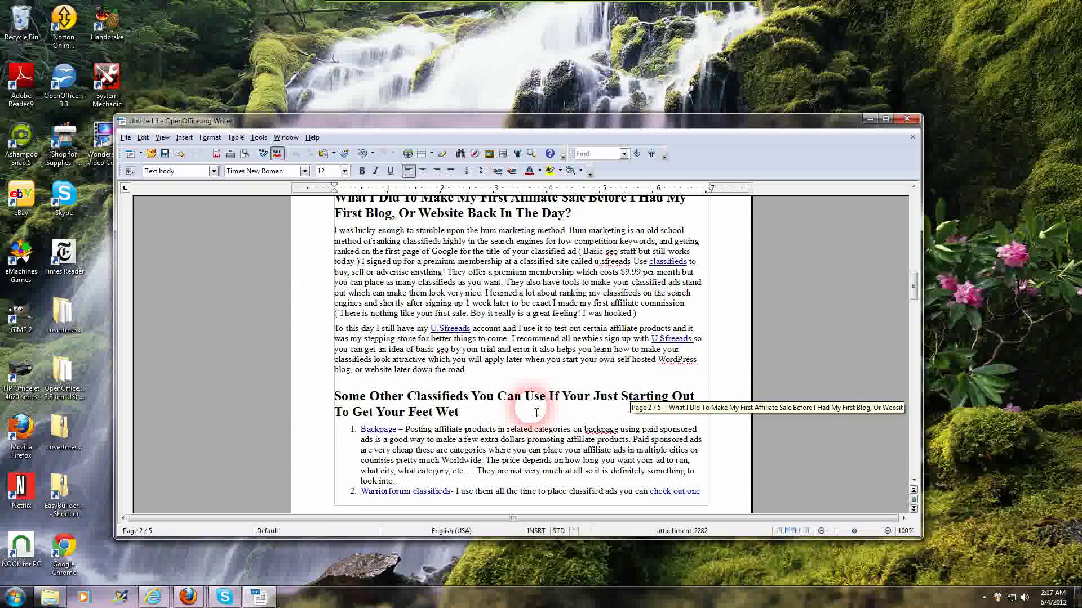
scroll(536, 413, "down", 10)
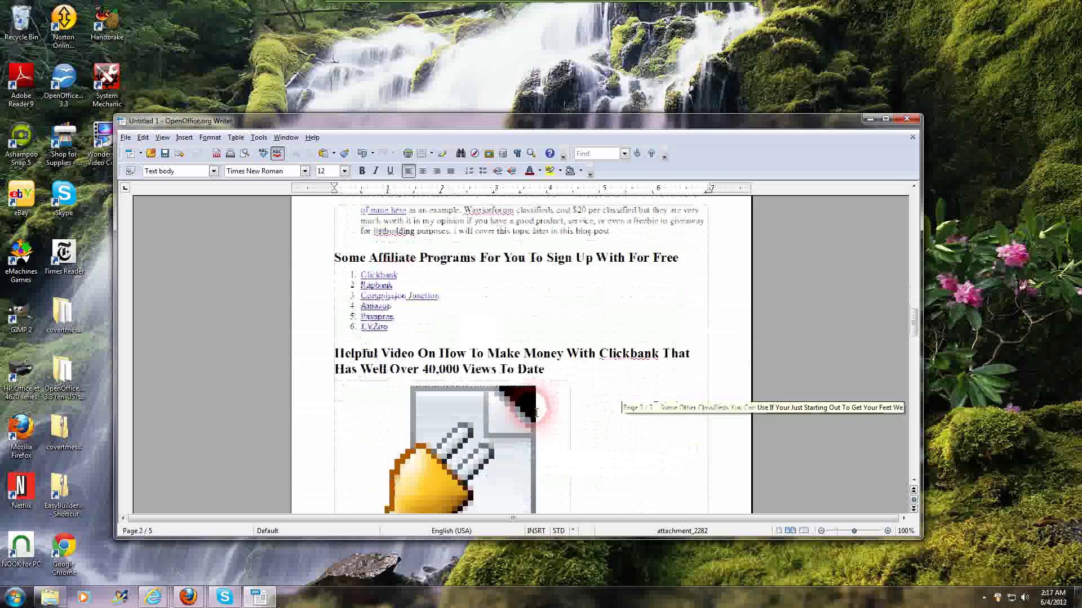
scroll(535, 413, "down", 15)
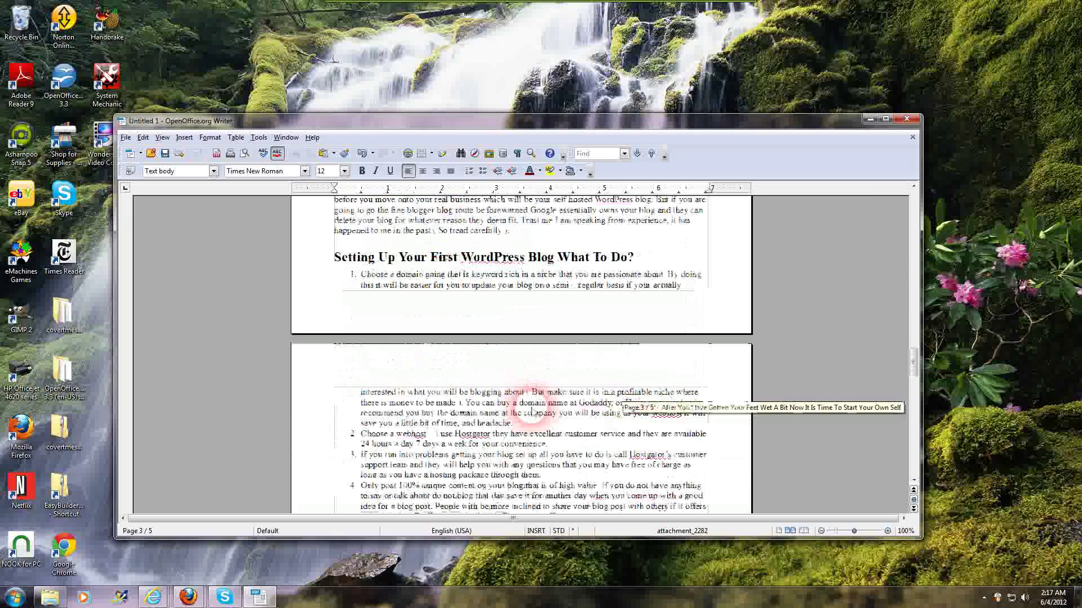
scroll(532, 412, "down", 8)
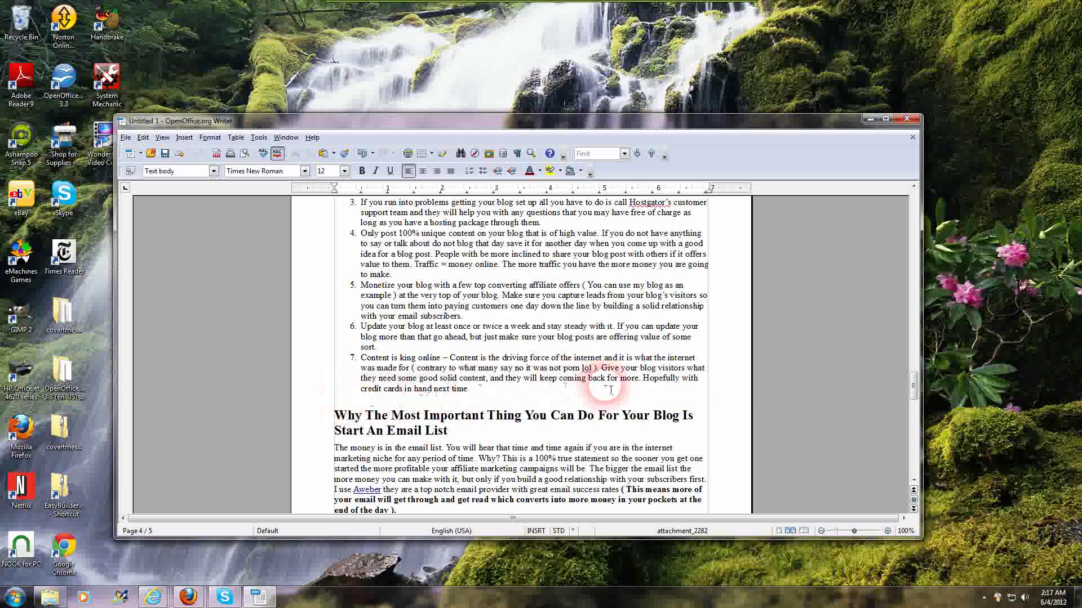
scroll(610, 390, "up", 10)
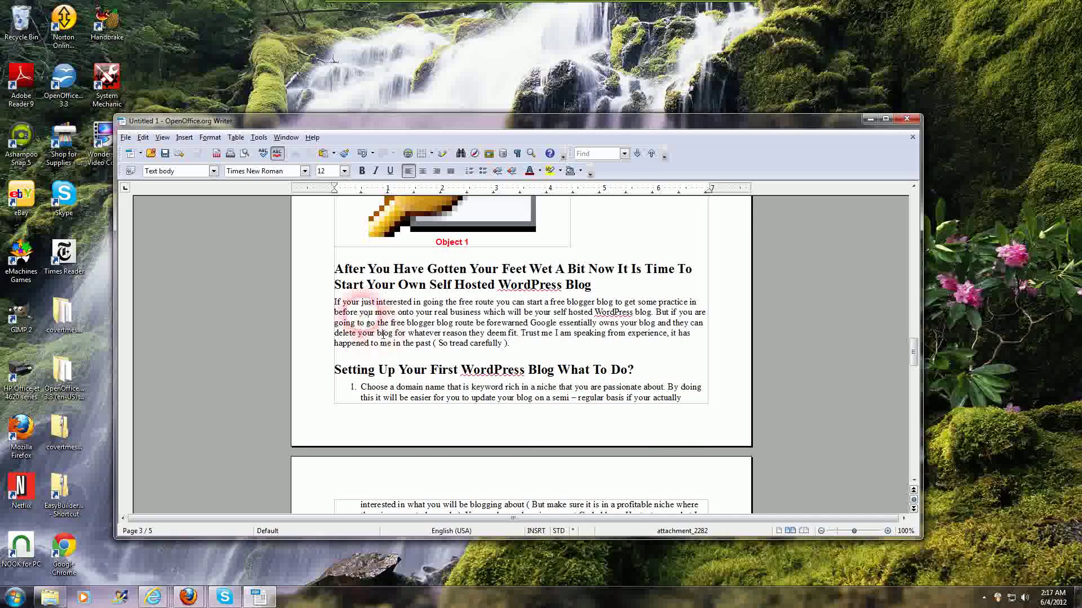
scroll(677, 434, "up", 15)
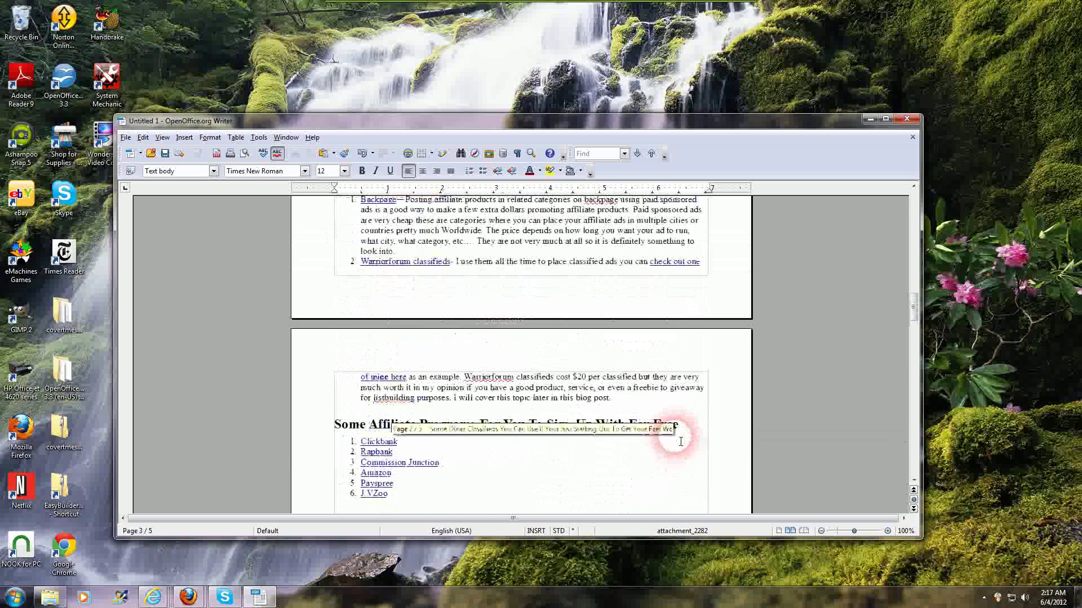
scroll(634, 422, "up", 10)
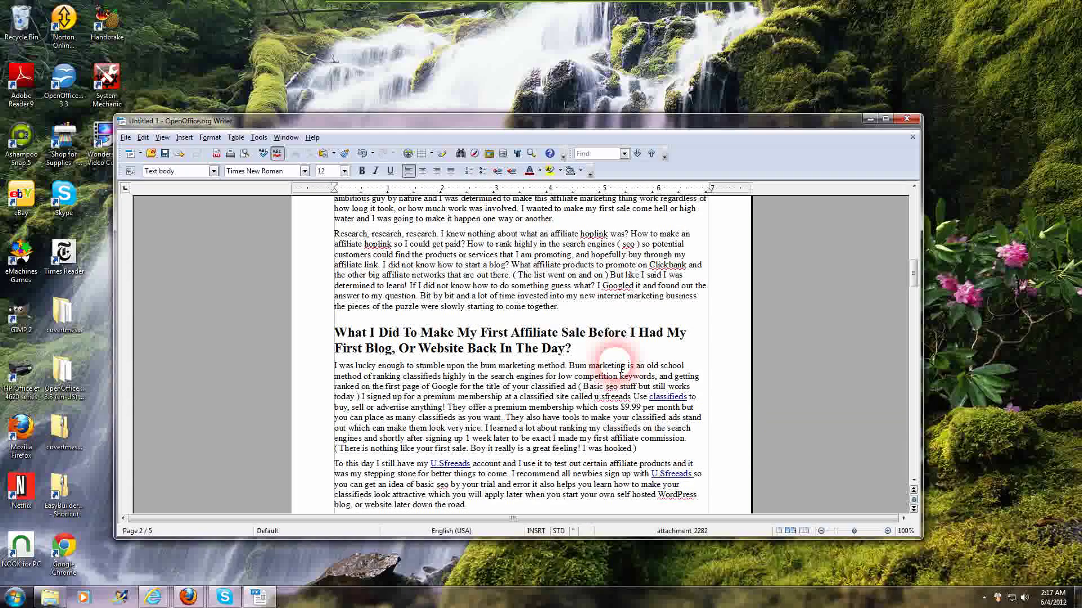
scroll(621, 368, "up", 15)
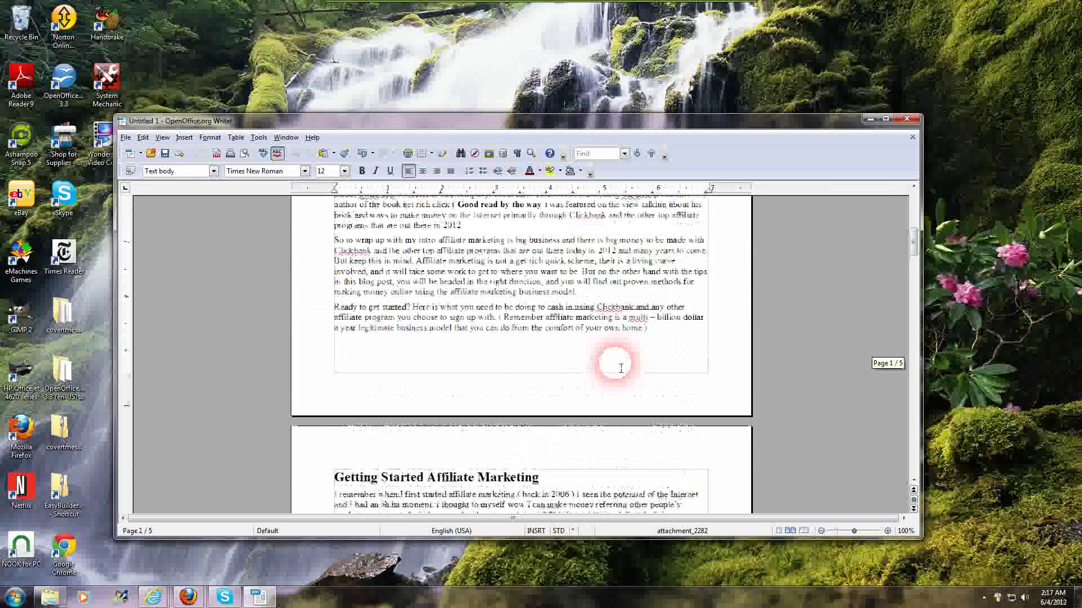
scroll(621, 368, "up", 2)
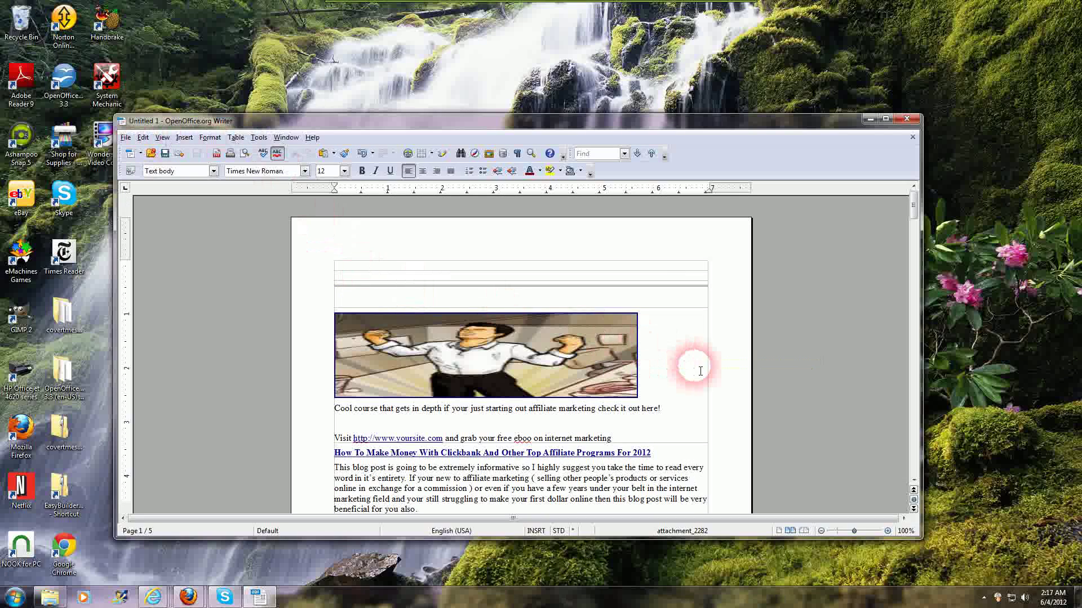
scroll(716, 381, "down", 1)
scroll(717, 381, "down", 15)
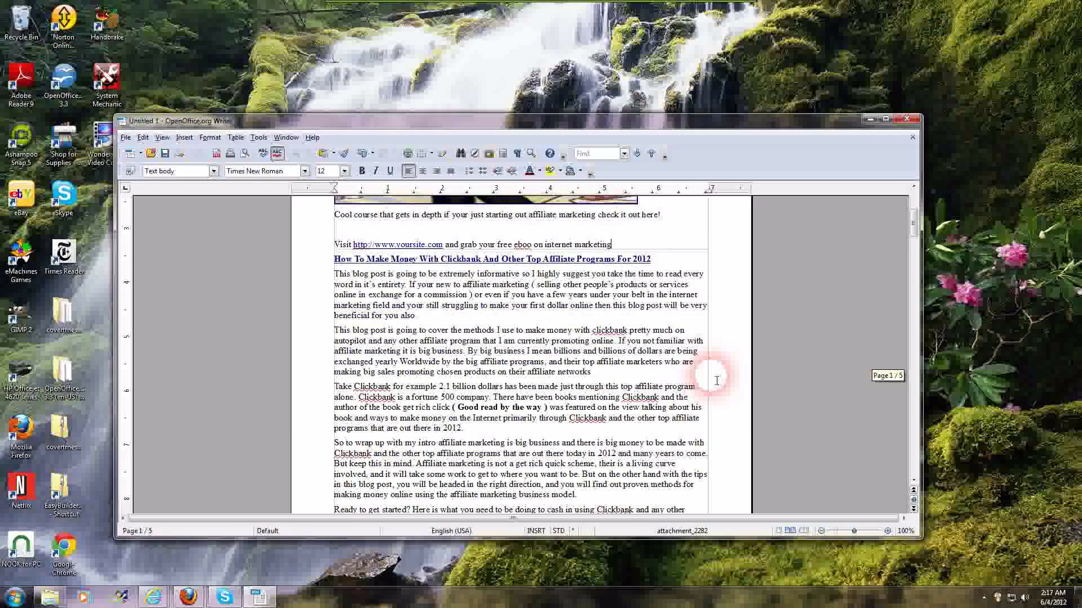
scroll(717, 381, "down", 12)
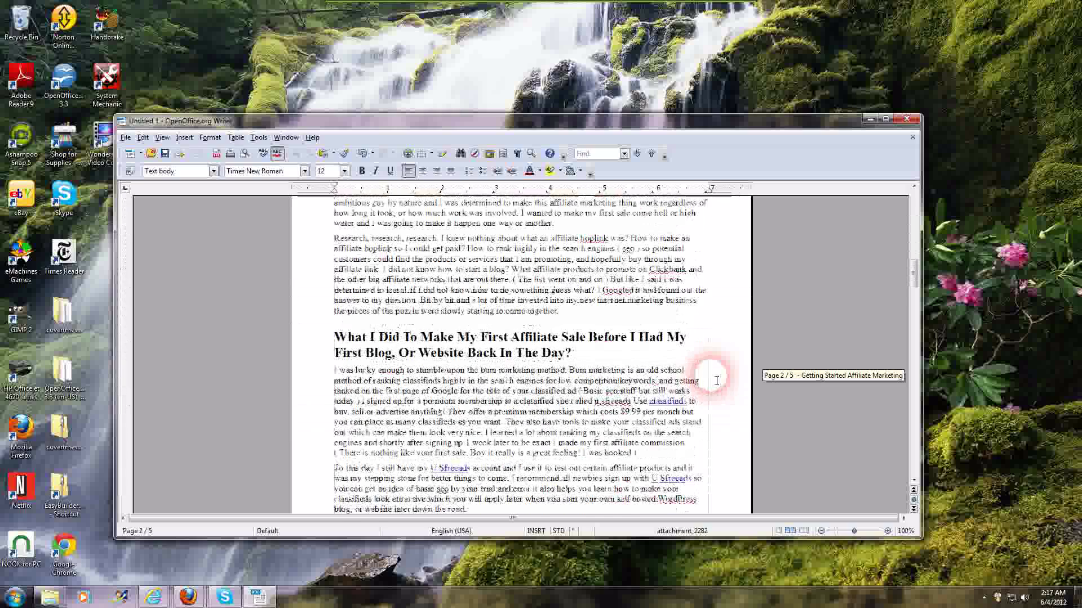
scroll(673, 408, "up", 20)
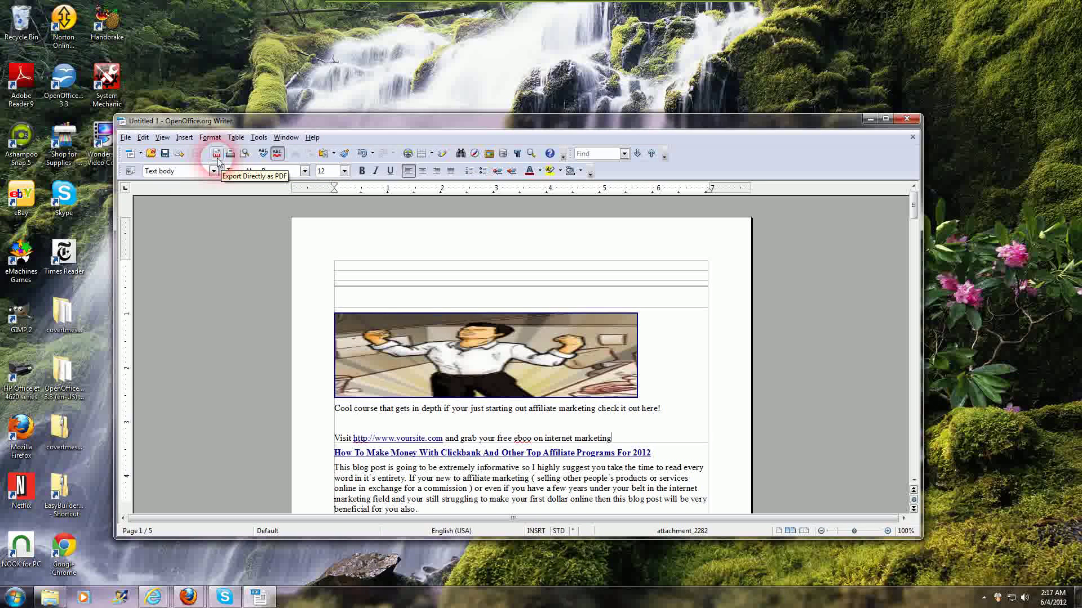
Cancel the PDF export and close Untitled 1, discarding the unsaved changes.
left_click(217, 157)
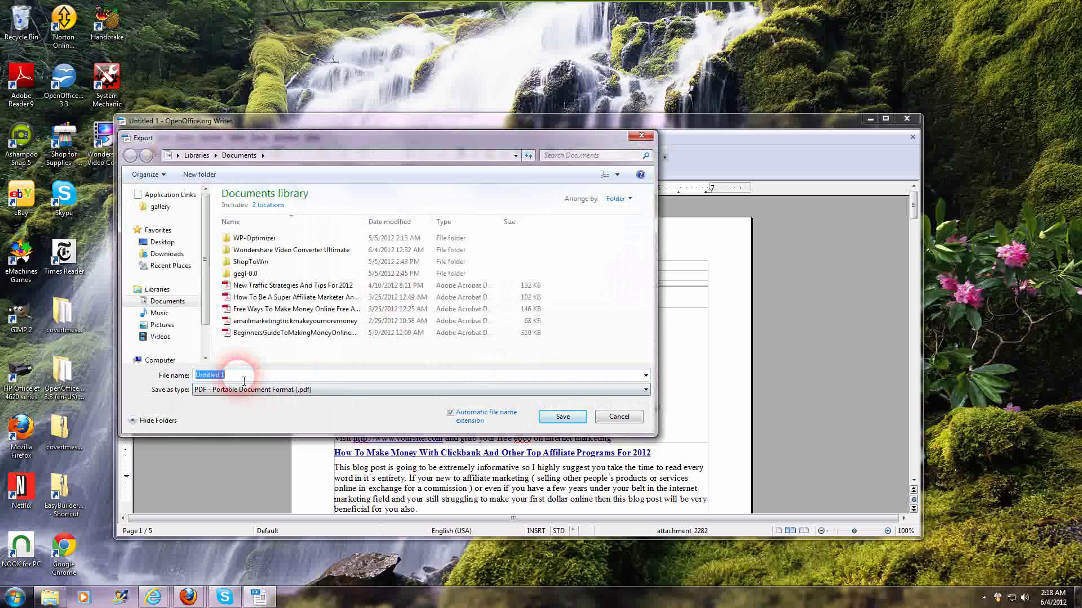
key("BackSpace")
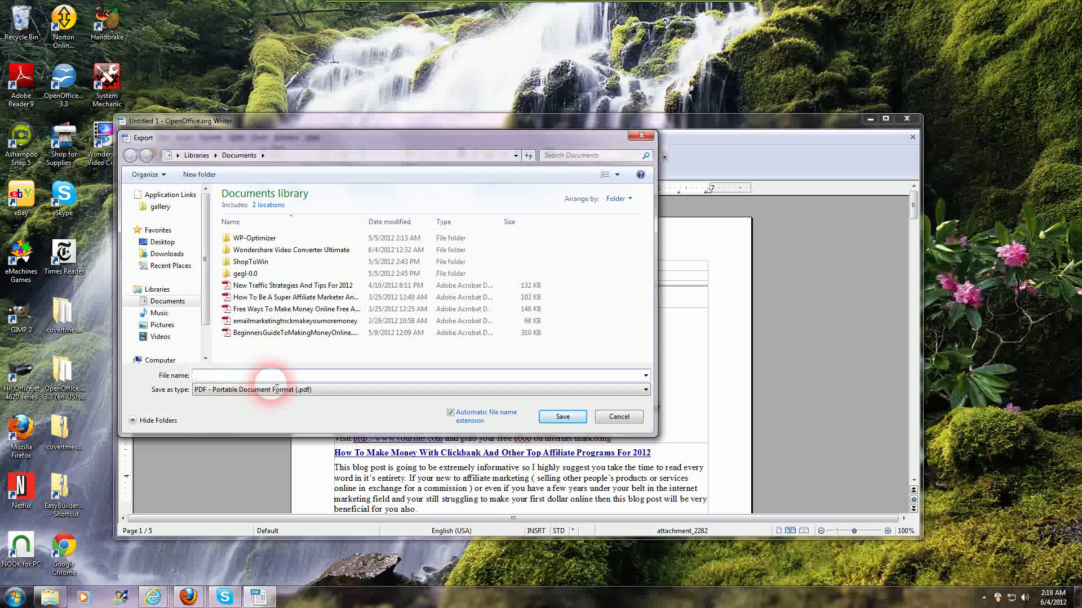
left_click(642, 137)
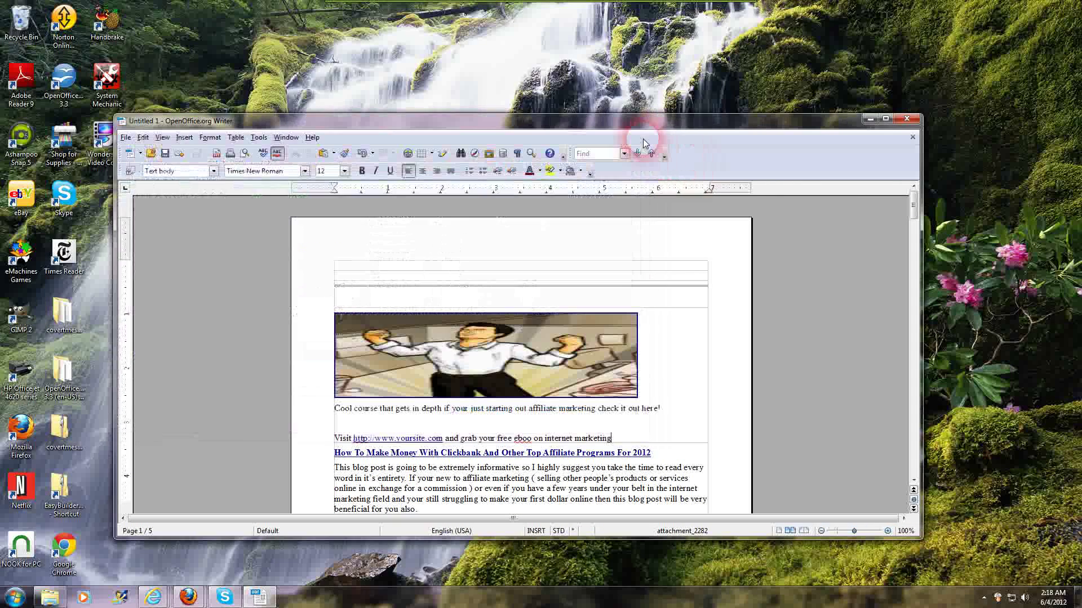
left_click(906, 118)
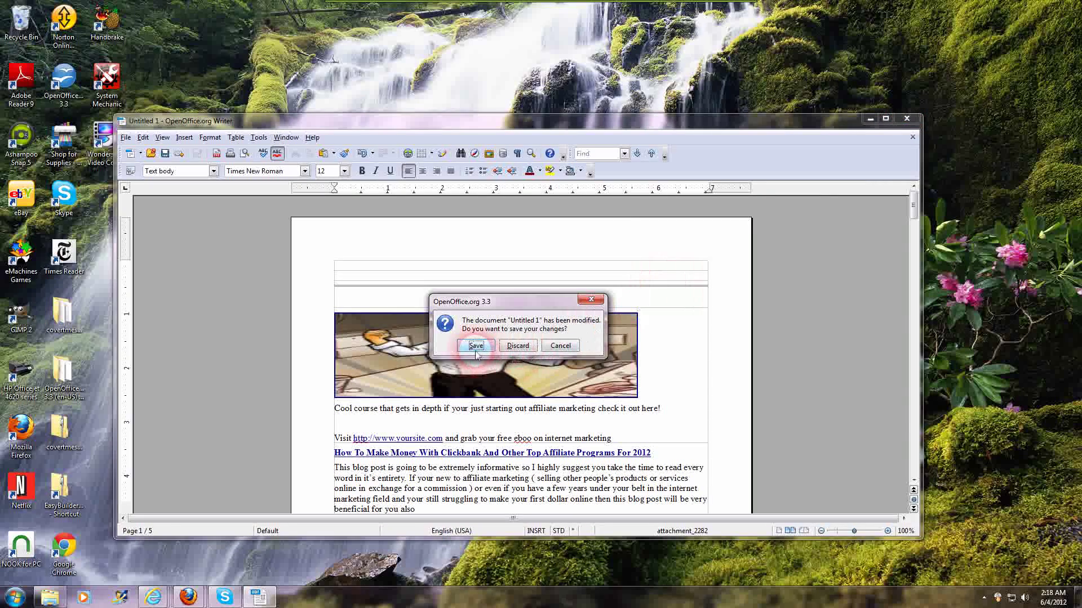
left_click(520, 347)
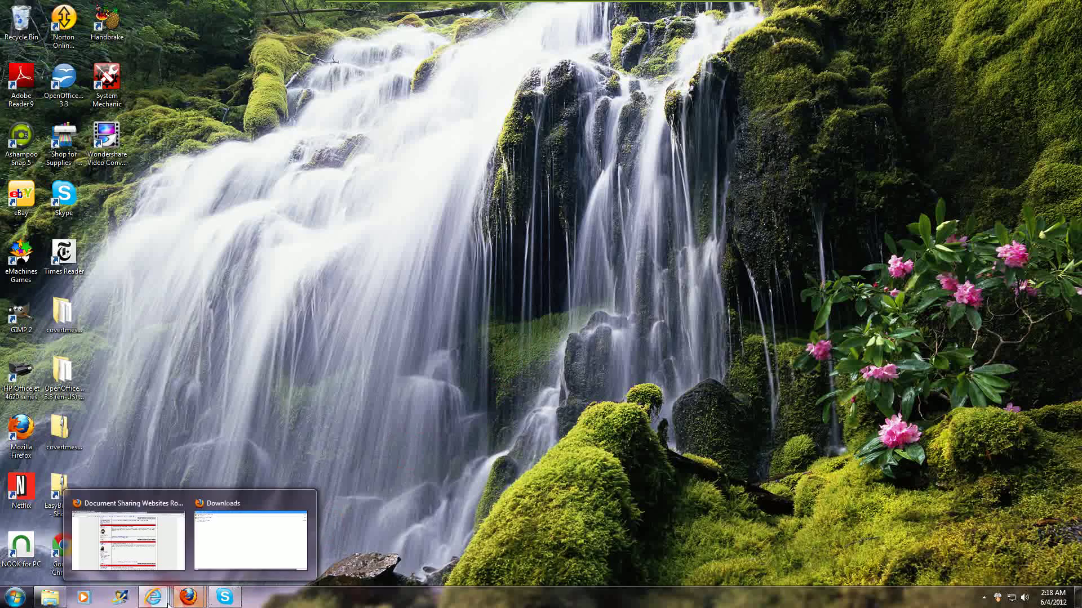
Switch from the SproutVideo usage page to the Document Sharing Websites Rock! thread in Firefox.
mouse_move(170, 593)
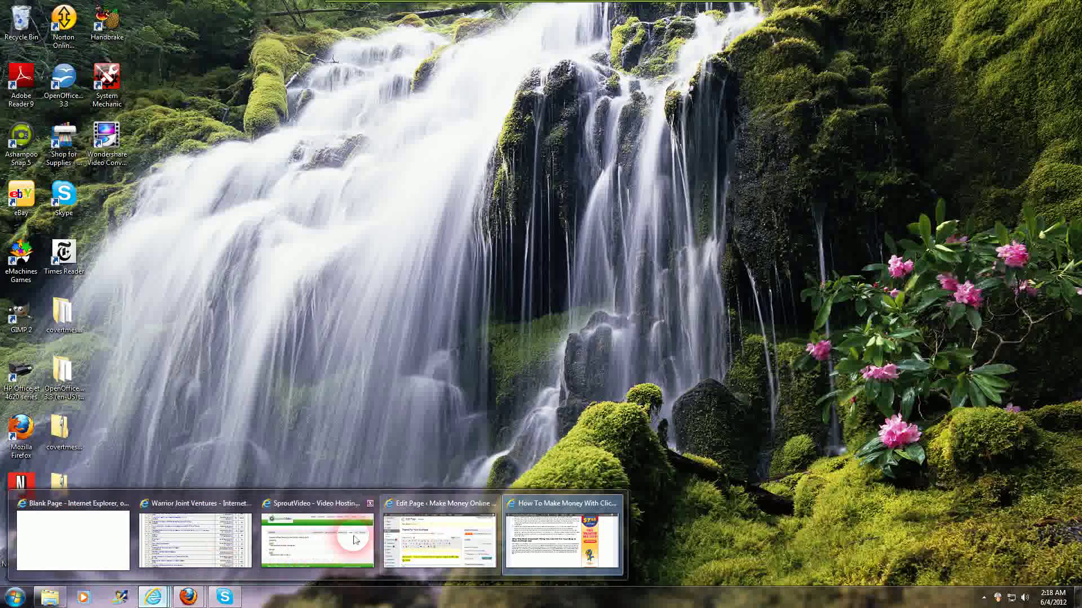
left_click(304, 541)
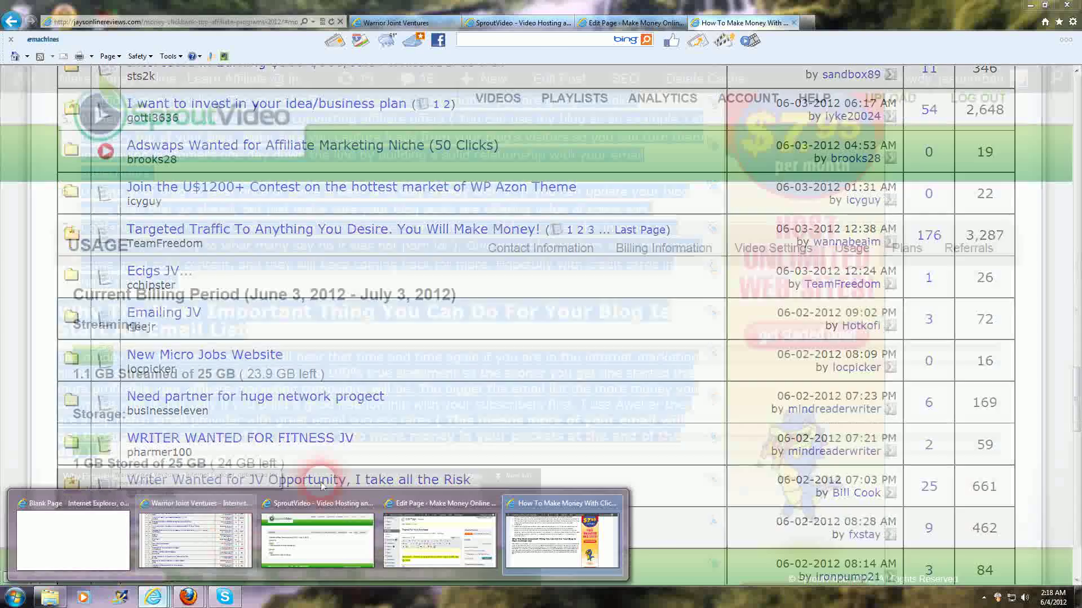
left_click(490, 392)
mouse_move(160, 603)
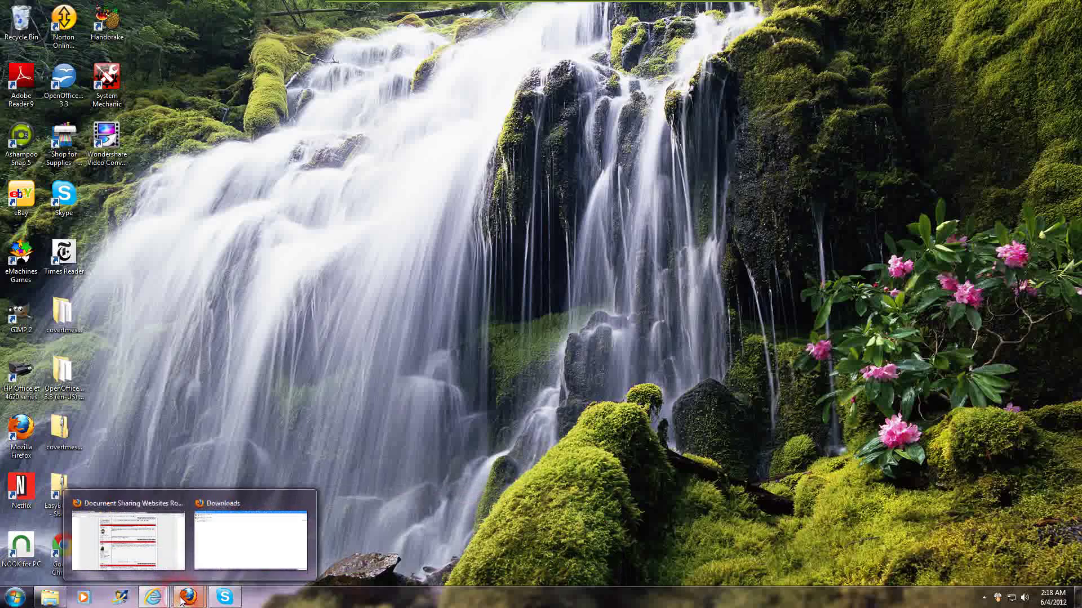
left_click(151, 556)
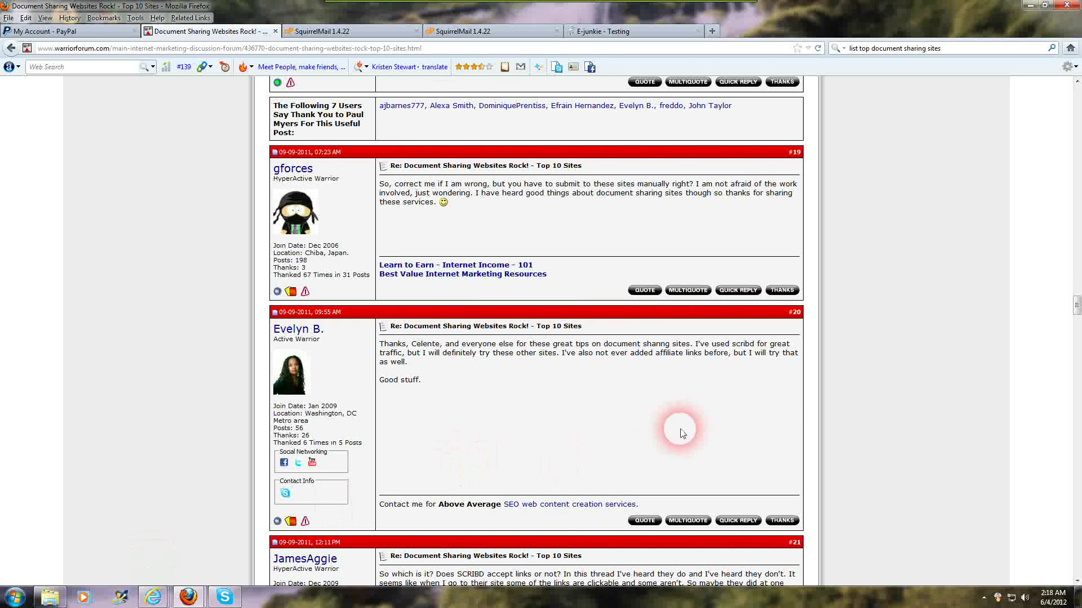
Scroll the thread to the first post's list of top 8 PDF sharing sites.
scroll(679, 430, "up", 5)
scroll(680, 433, "up", 10)
scroll(680, 433, "down", 3)
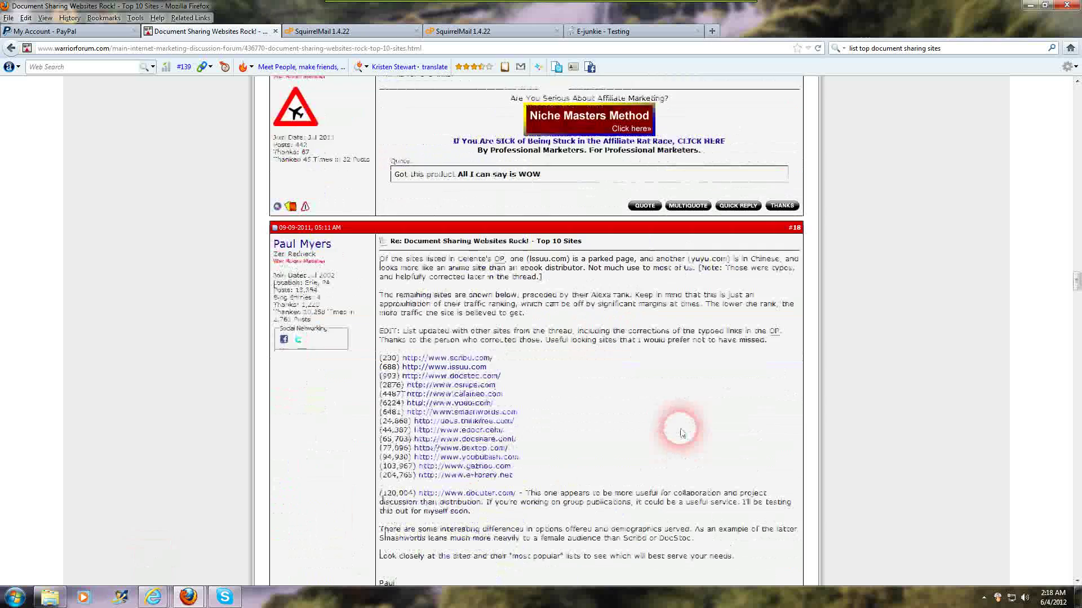
scroll(681, 433, "up", 4)
scroll(681, 432, "up", 20)
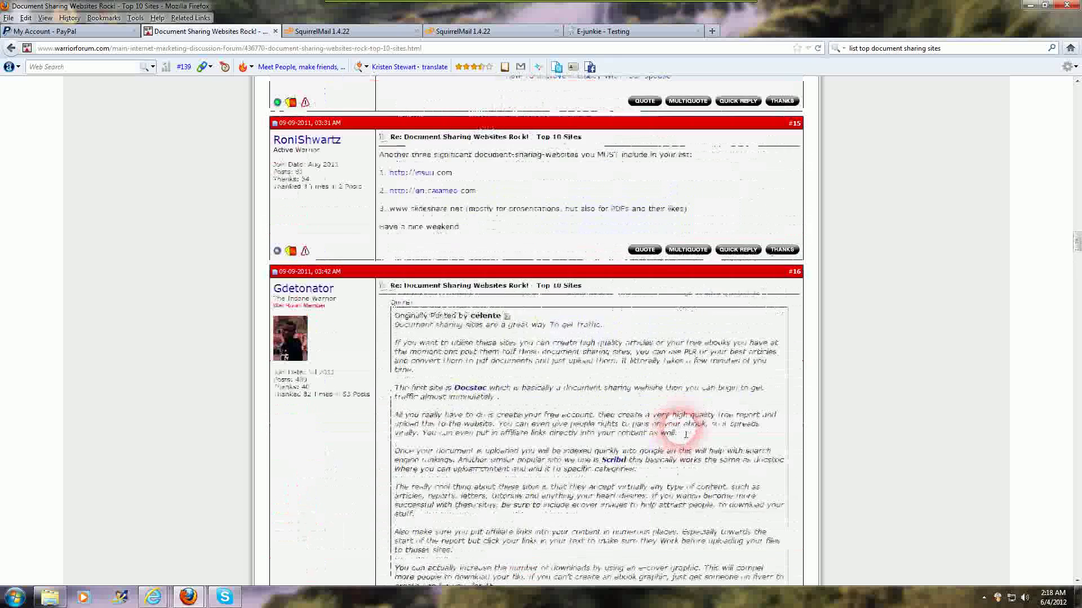
scroll(681, 433, "up", 20)
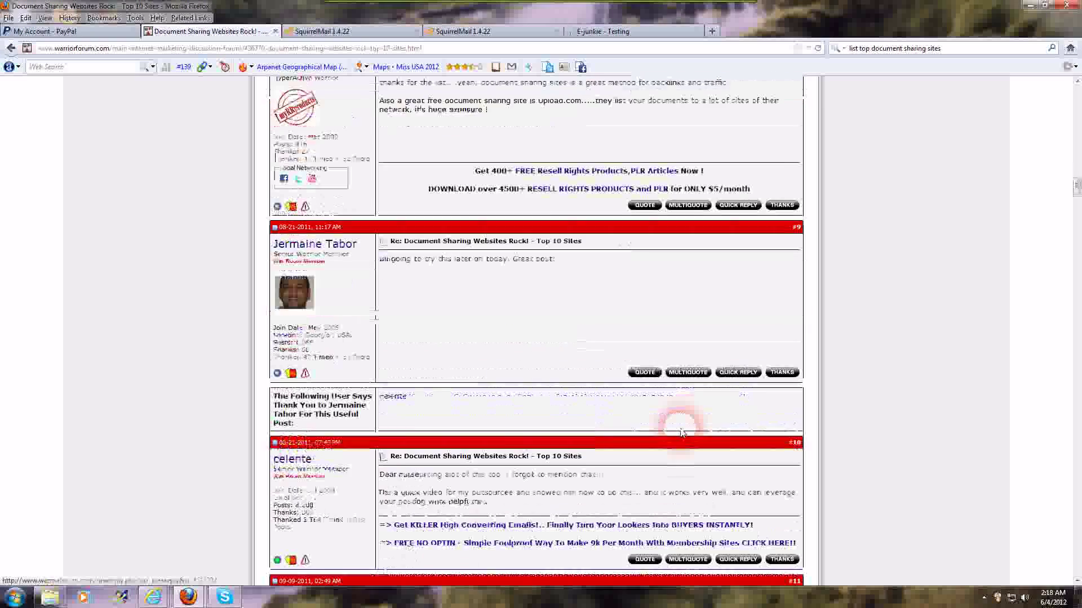
scroll(681, 433, "up", 20)
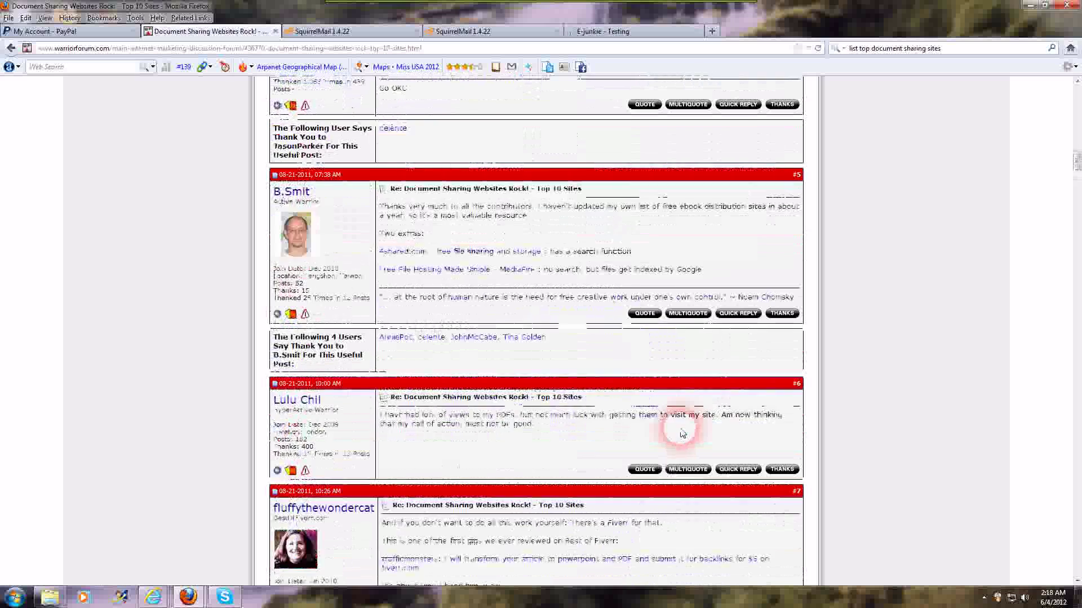
scroll(685, 433, "up", 15)
scroll(685, 432, "up", 12)
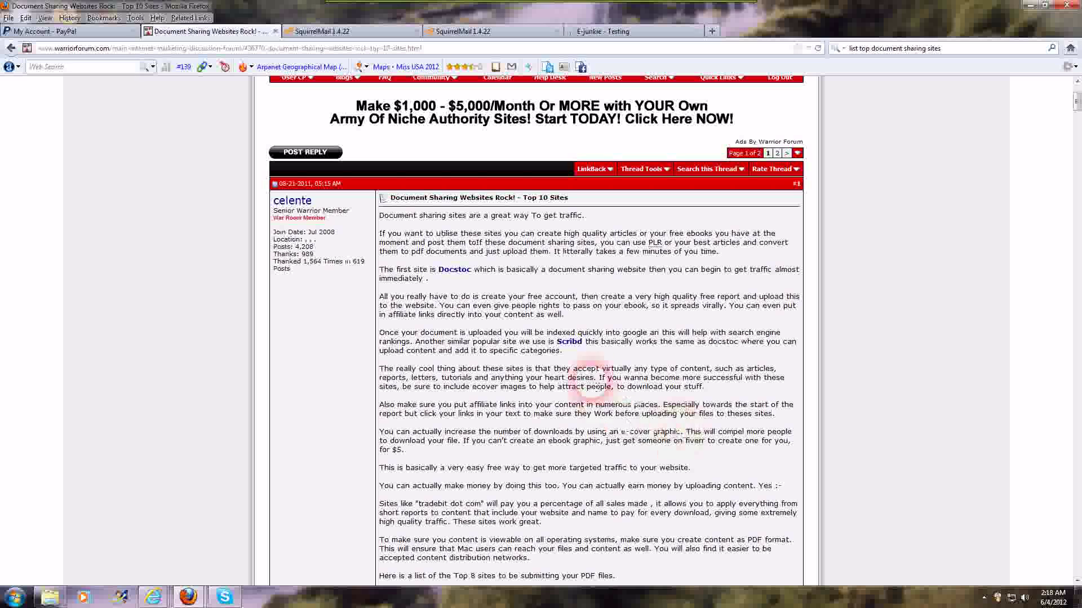
left_click(606, 396)
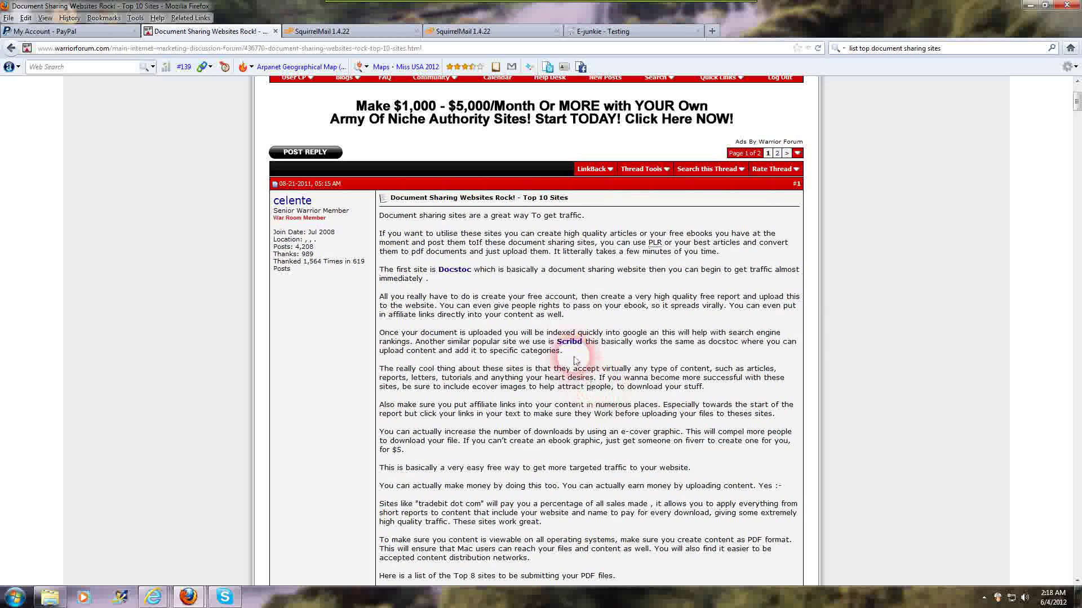
left_click(480, 307)
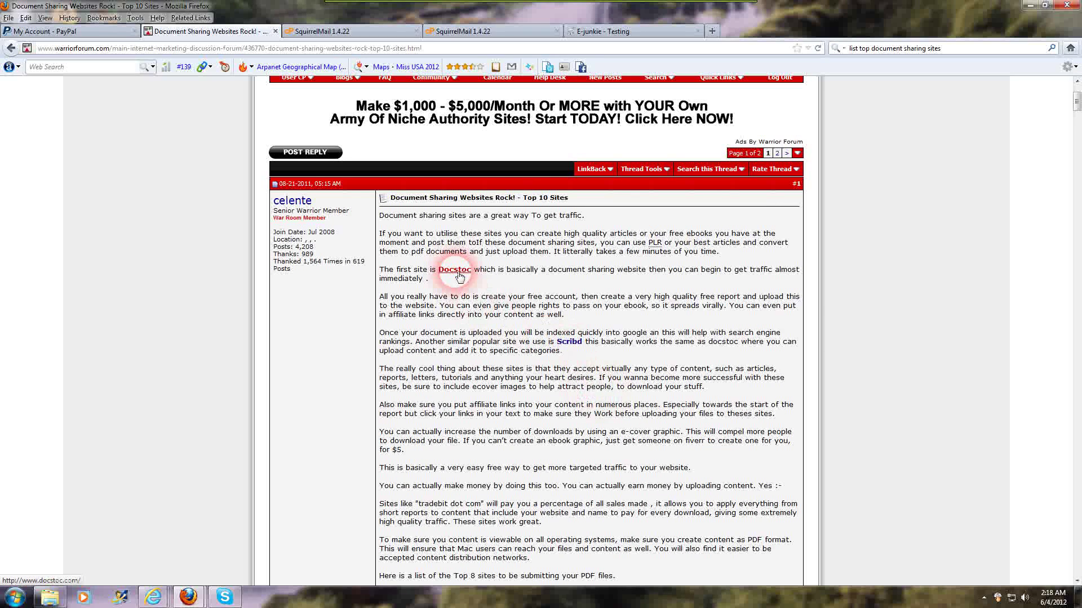
scroll(623, 448, "down", 2)
scroll(622, 448, "up", 6)
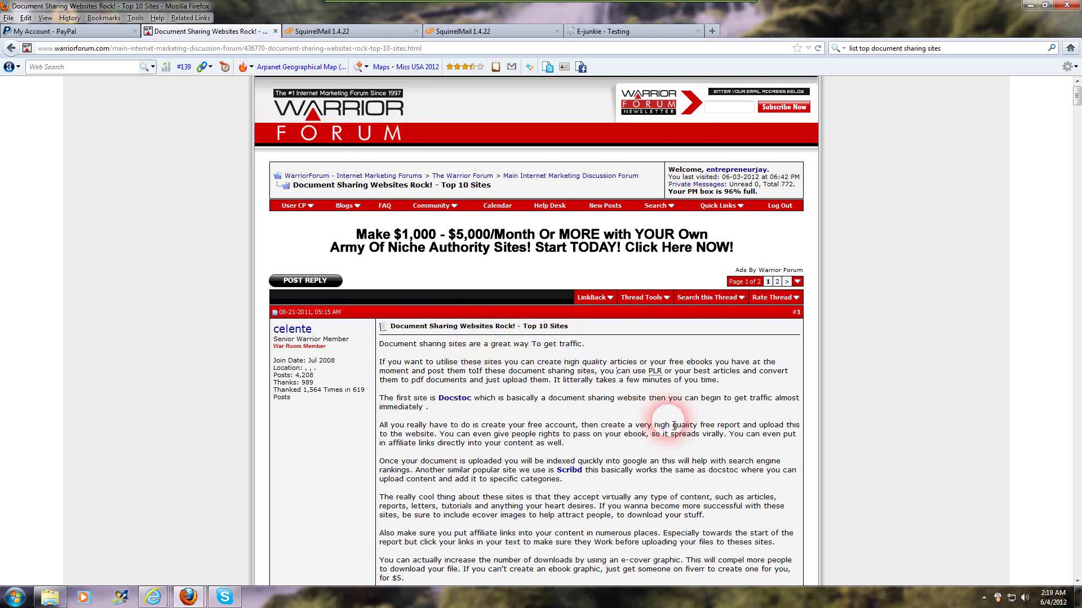
scroll(670, 422, "down", 12)
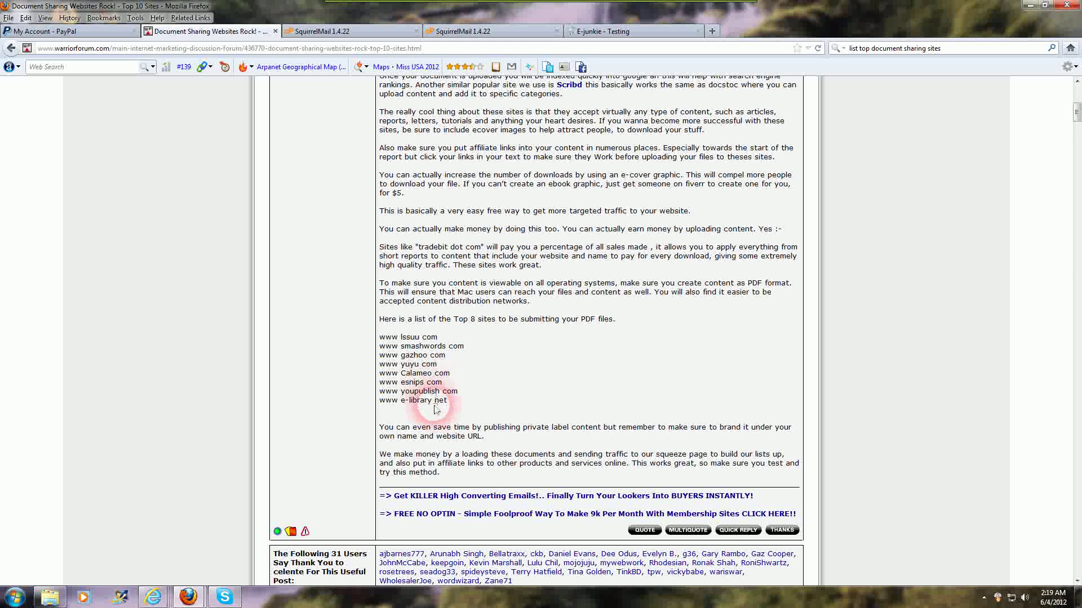
scroll(613, 463, "down", 7)
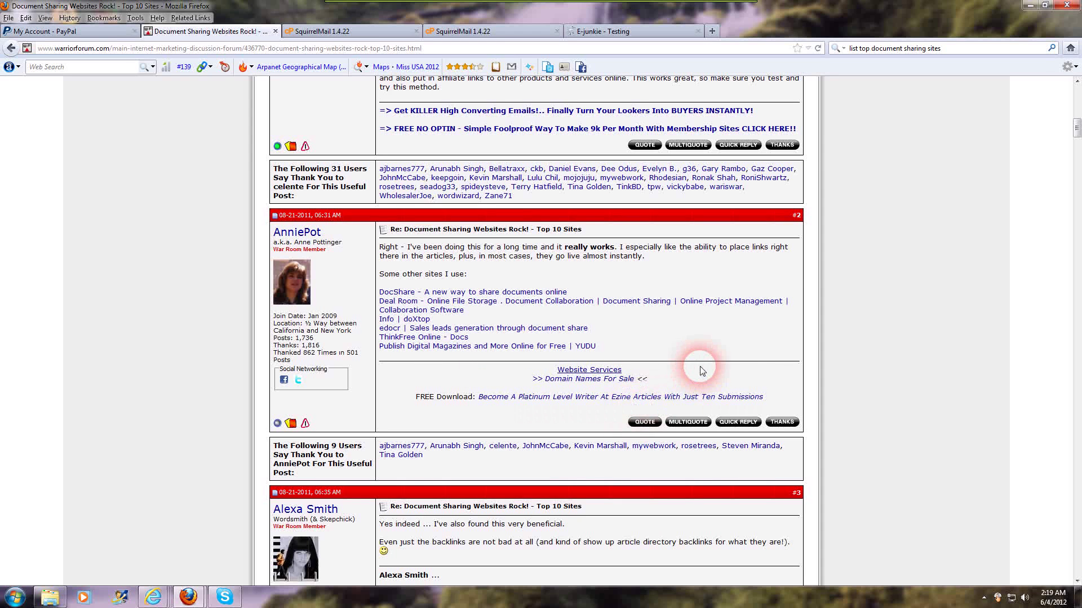
scroll(701, 370, "down", 8)
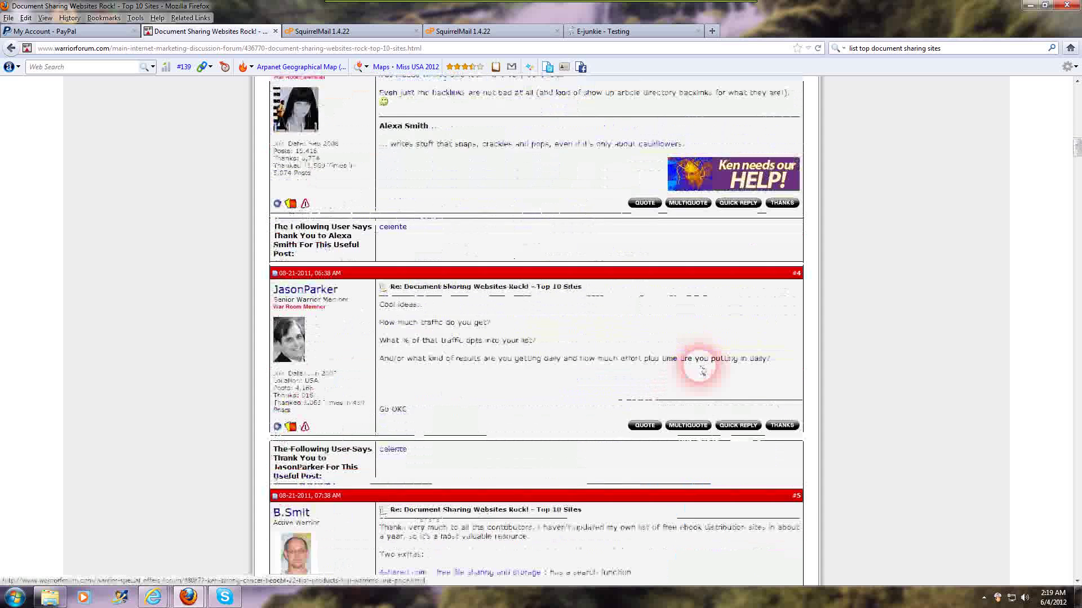
scroll(701, 370, "down", 5)
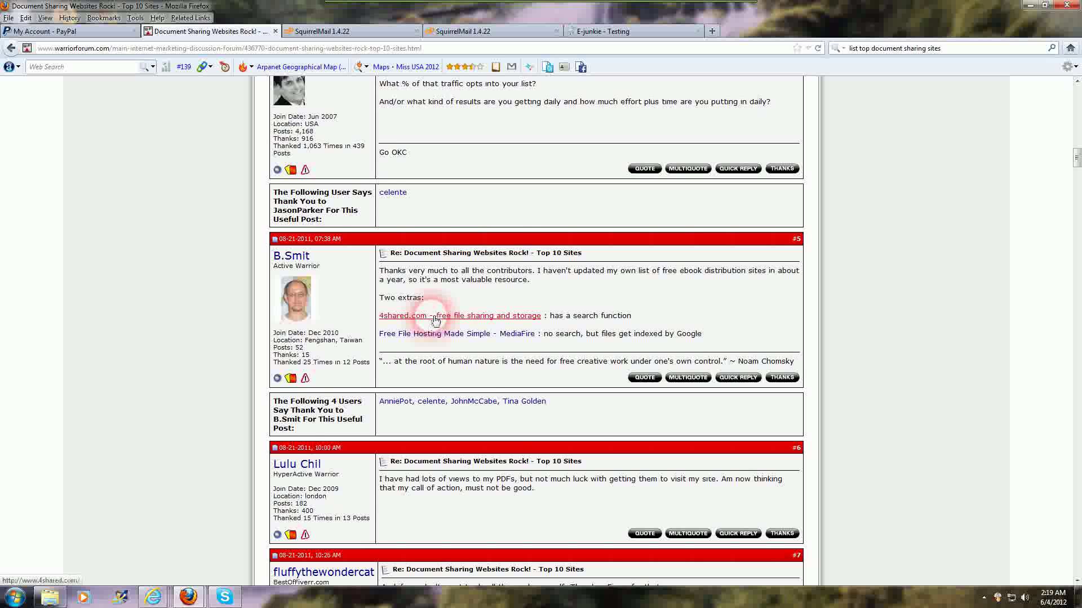
scroll(622, 447, "down", 3)
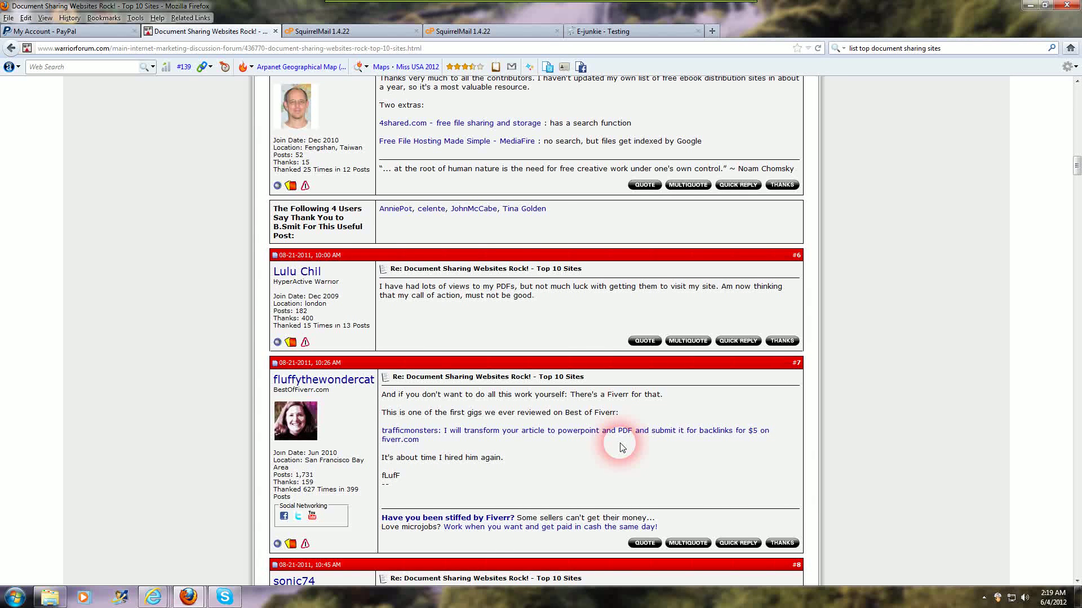
scroll(622, 446, "down", 15)
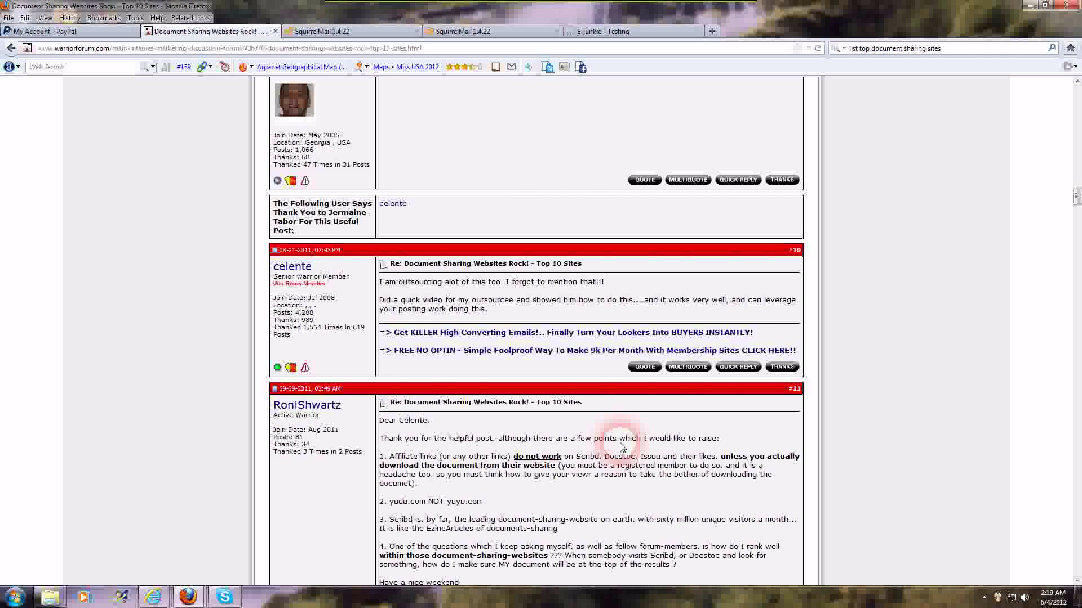
scroll(622, 446, "down", 10)
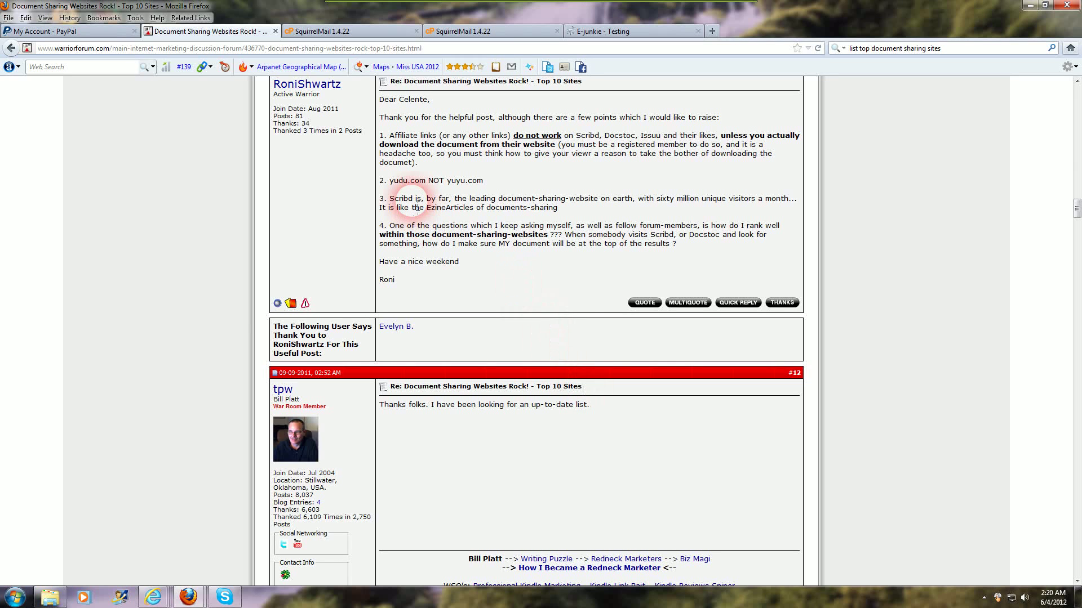
scroll(648, 455, "down", 8)
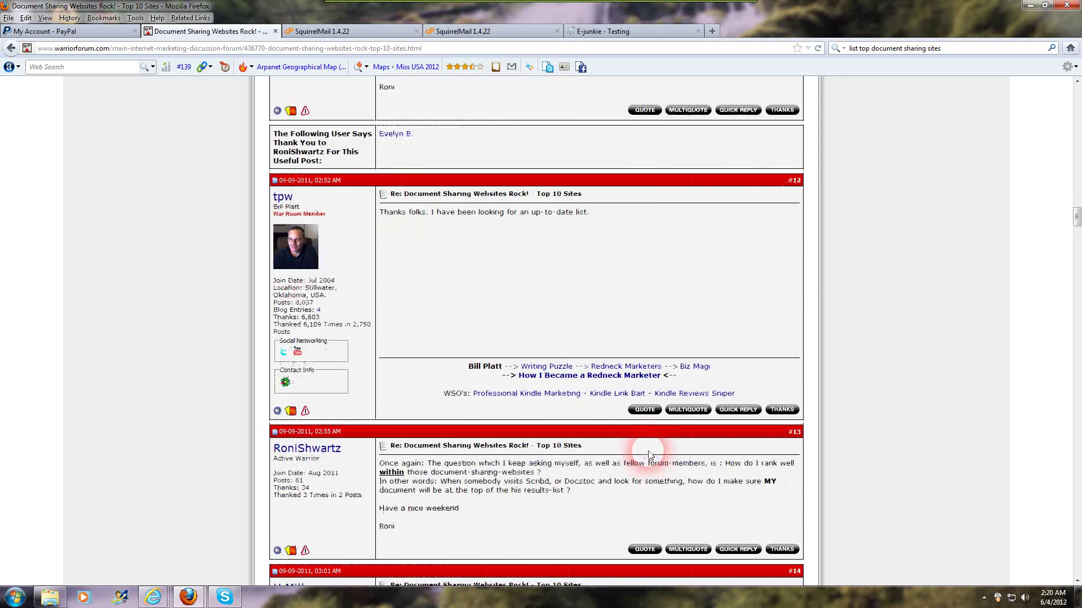
scroll(648, 455, "down", 4)
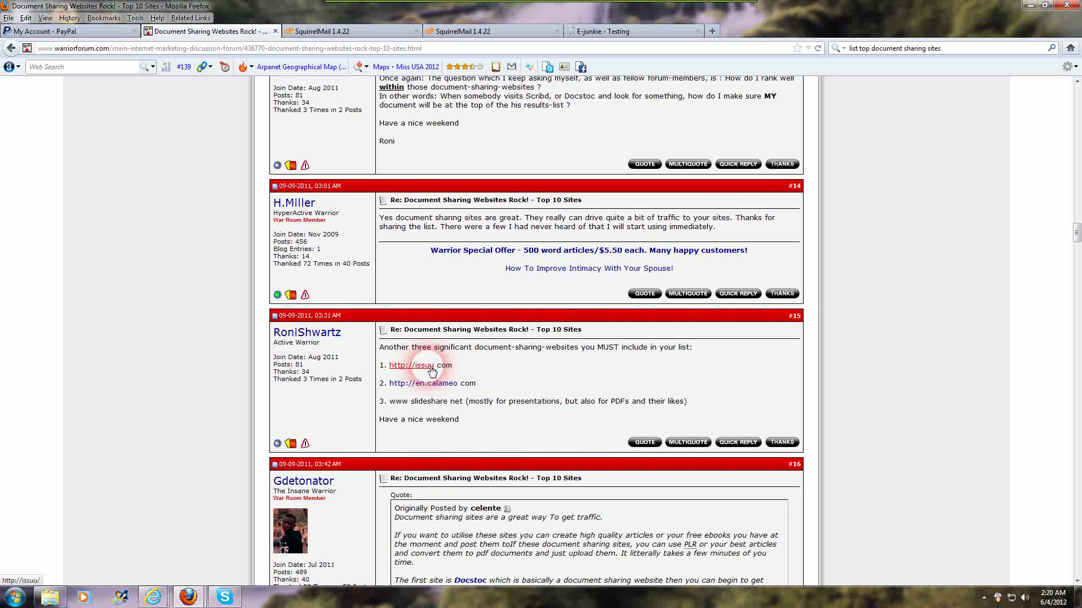
scroll(743, 409, "up", 5)
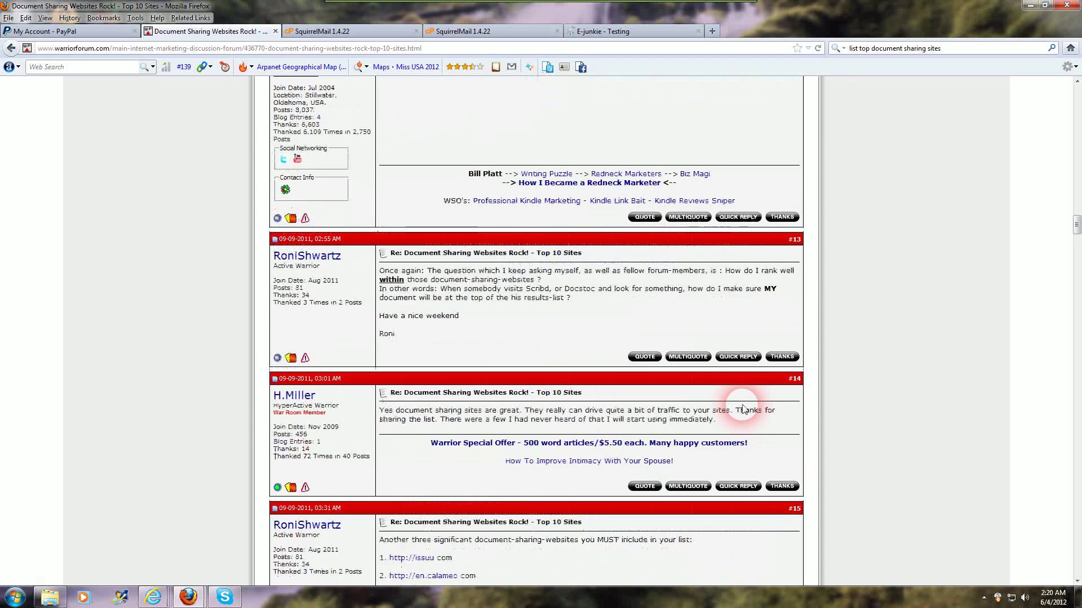
scroll(742, 409, "up", 10)
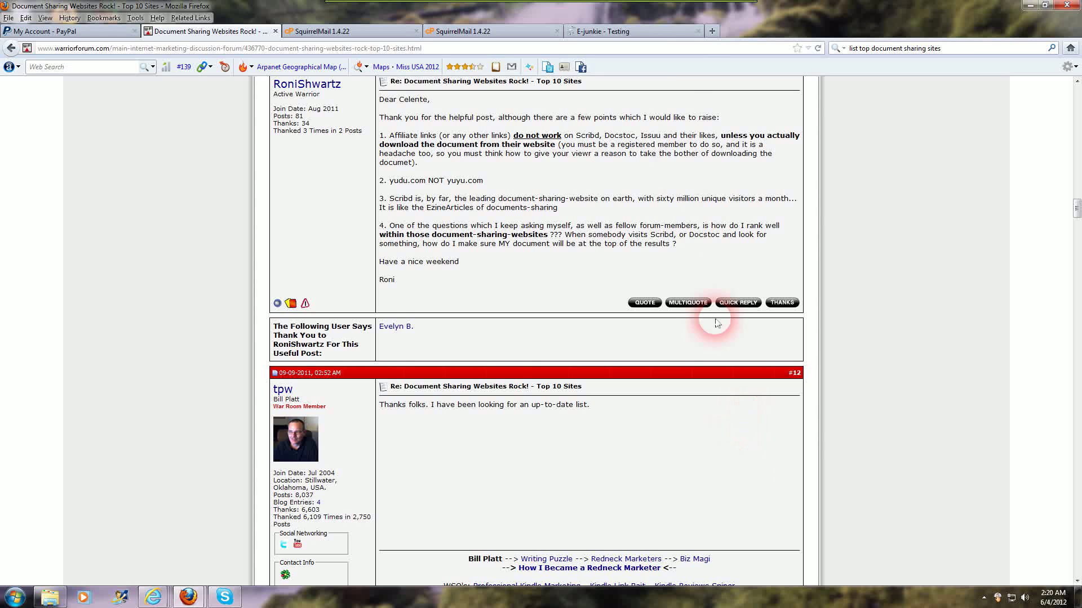
mouse_move(690, 4)
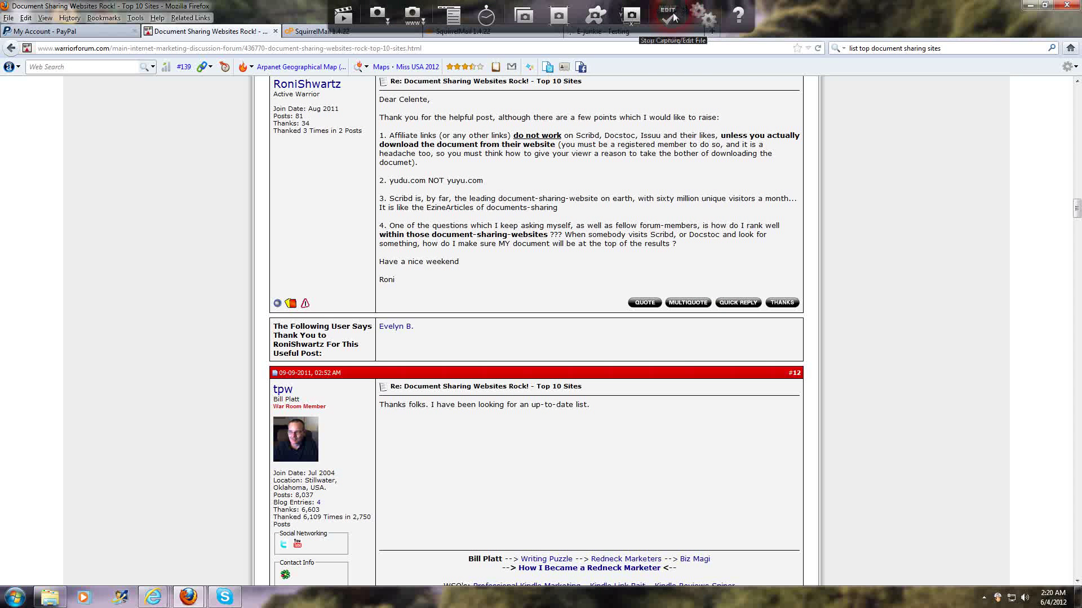